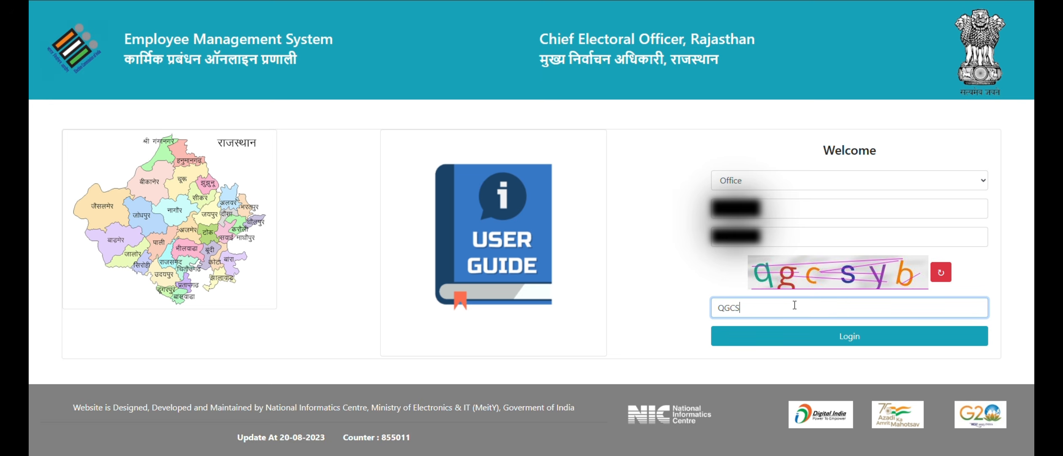
Complete the captcha code and log in to the office account
{"action": "type", "text": "YB"}
{"action": "left_click", "coordinate": [793, 340]}
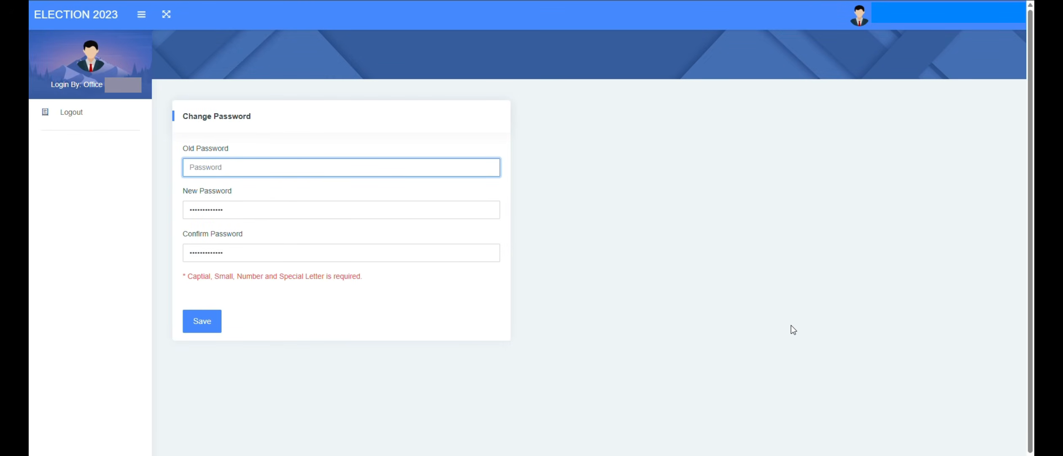
Change the account password by entering the old password, the new password and its confirmation, save it and dismiss the notice
{"action": "type", "text": "••"}
{"action": "key", "text": "Tab"}
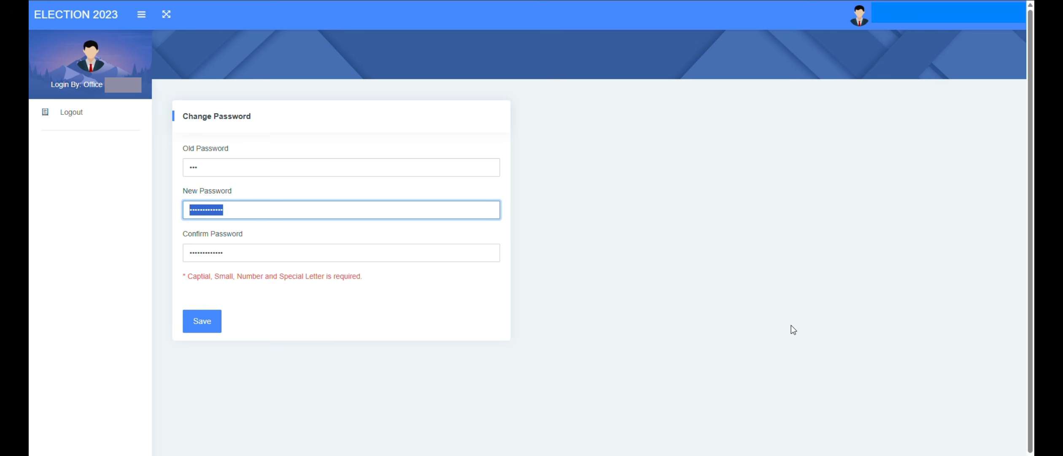
{"action": "type", "text": "•••••••••"}
{"action": "key", "text": "Tab"}
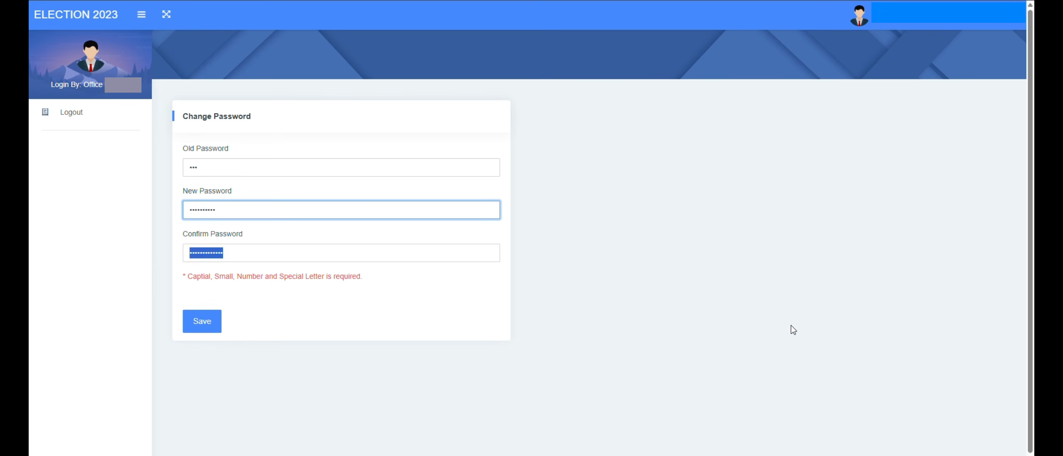
{"action": "type", "text": "•••"}
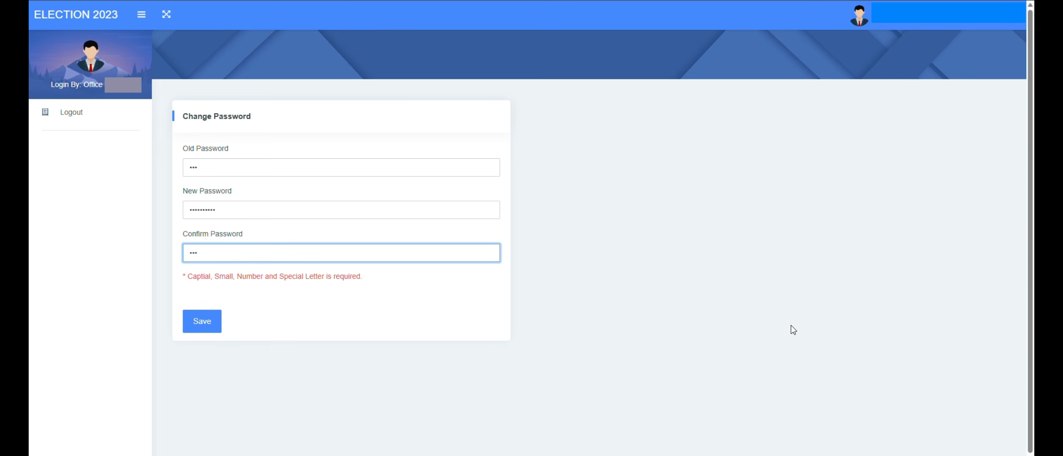
{"action": "type", "text": "••••••"}
{"action": "left_click", "coordinate": [202, 327]}
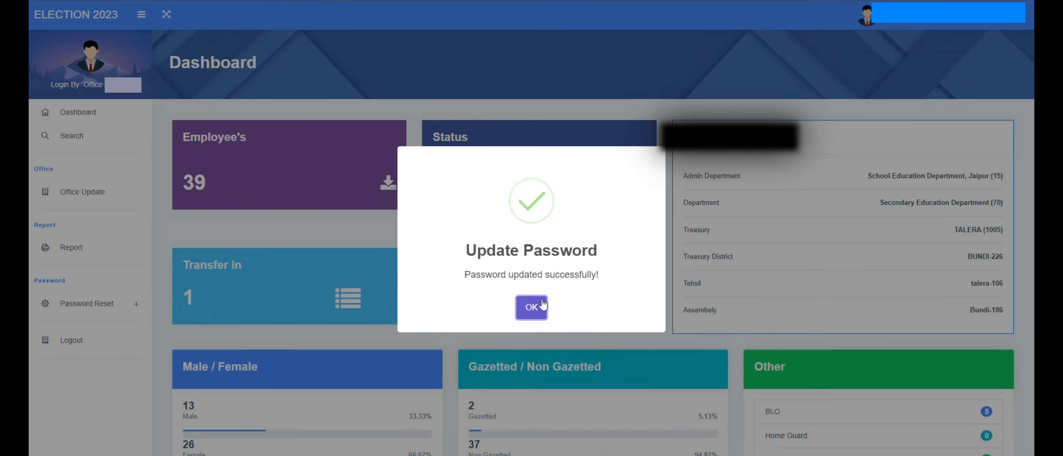
{"action": "left_click", "coordinate": [522, 305]}
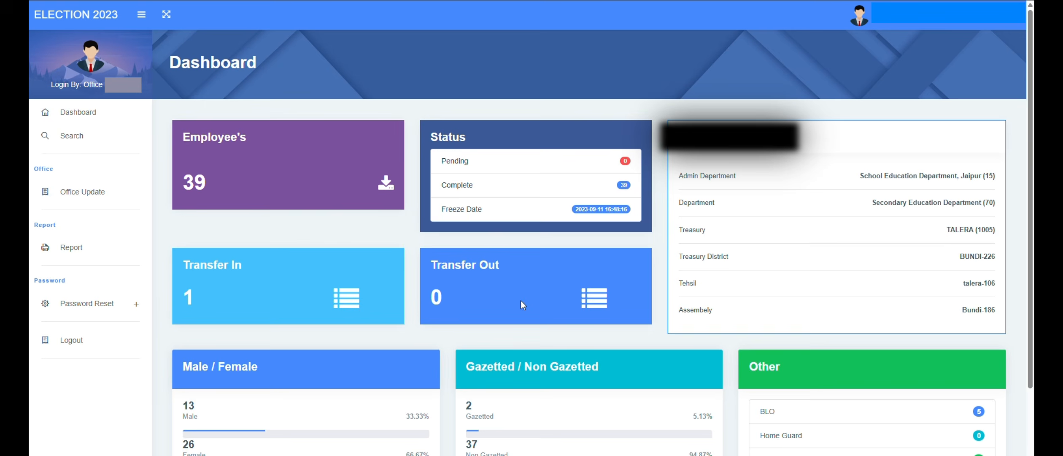
Download the office's employee list as the Excel worksheet Employee Management System and keep the blocked download
{"action": "left_click", "coordinate": [381, 185]}
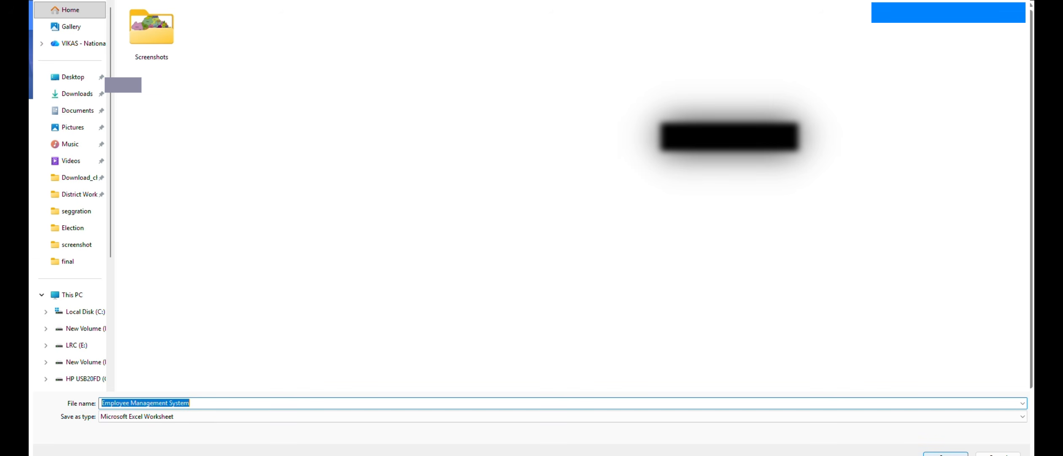
{"action": "left_click", "coordinate": [945, 454]}
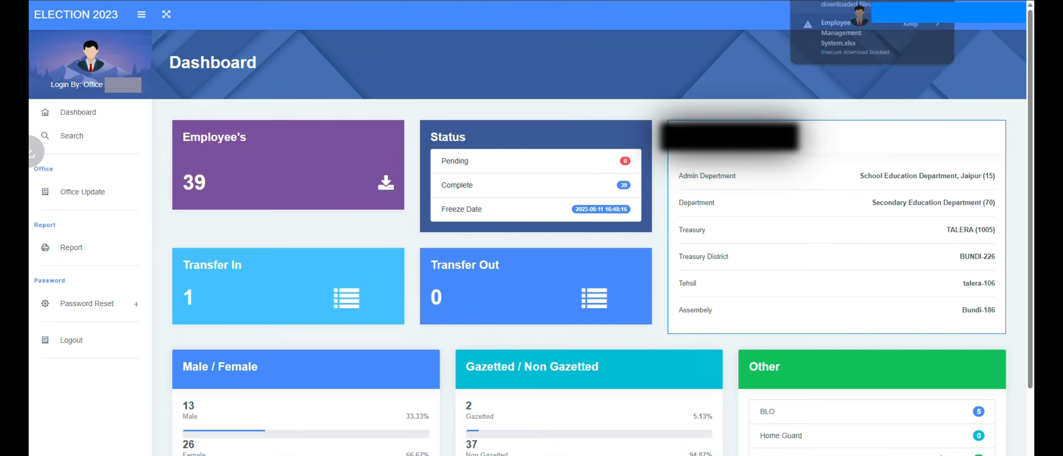
{"action": "left_click", "coordinate": [924, 23]}
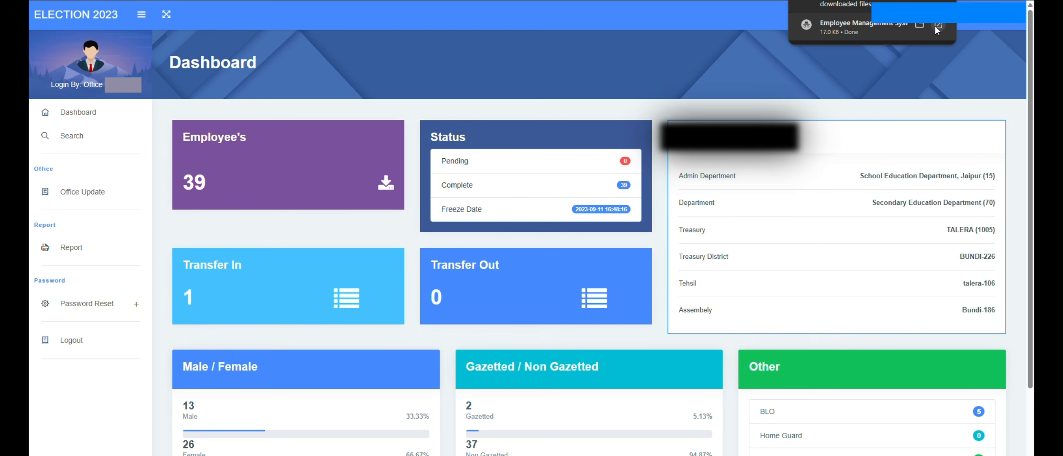
Open the office update form and set the पंचायत समिति to Talera
{"action": "left_click", "coordinate": [93, 196]}
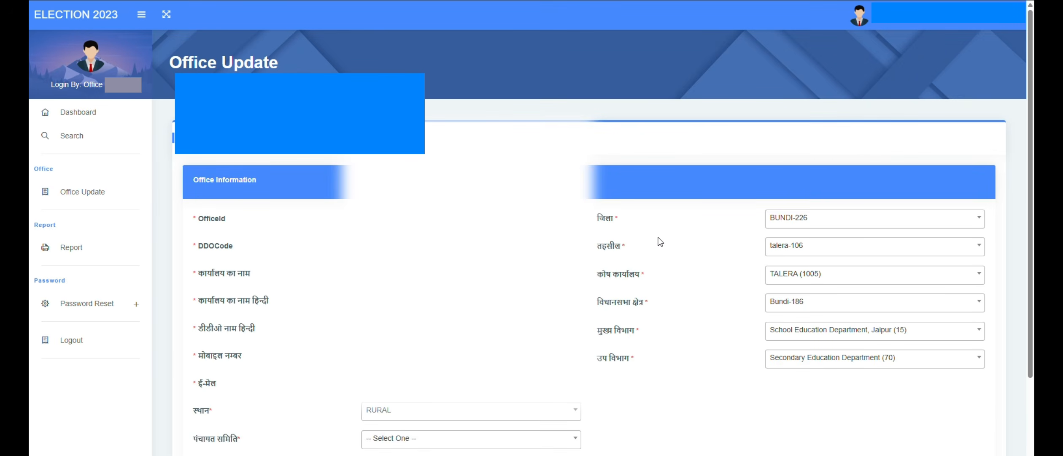
{"action": "scroll", "coordinate": [687, 236], "scroll_direction": "down", "scroll_amount": 3}
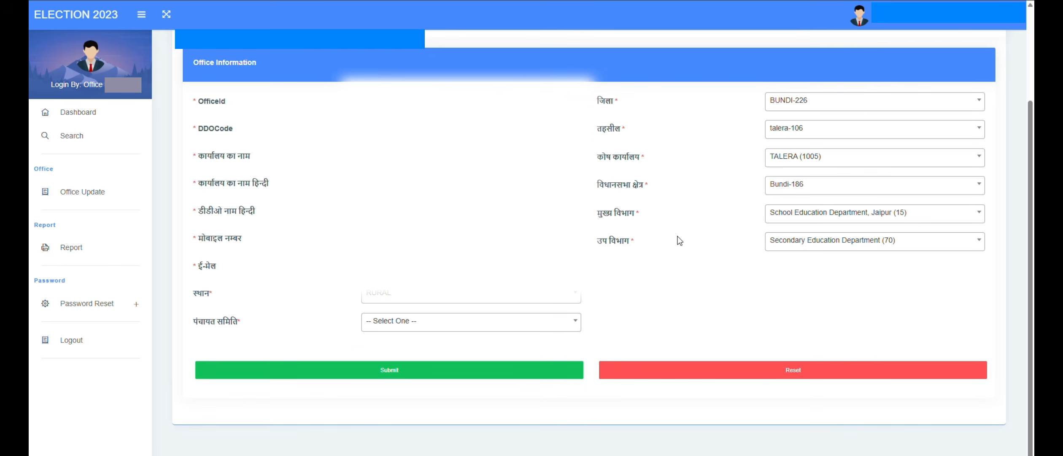
{"action": "left_click", "coordinate": [506, 323]}
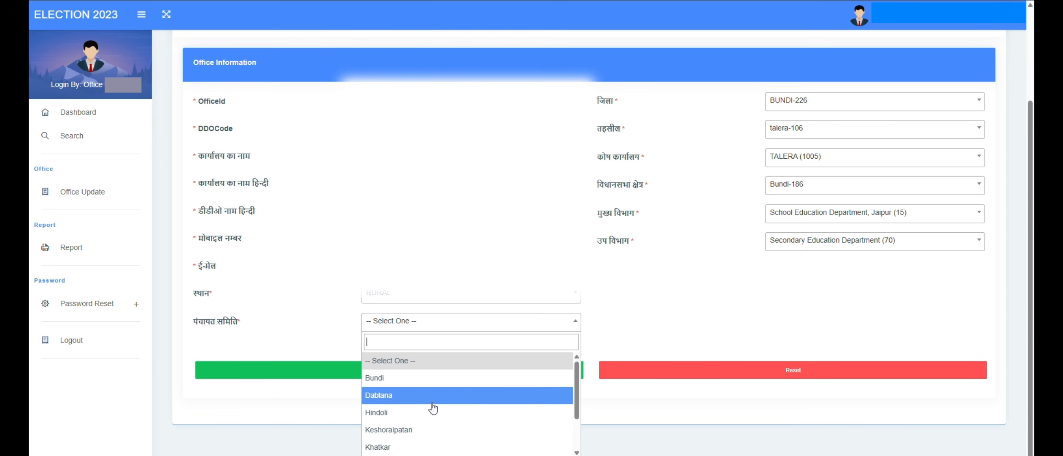
{"action": "scroll", "coordinate": [440, 419], "scroll_direction": "down", "scroll_amount": 1}
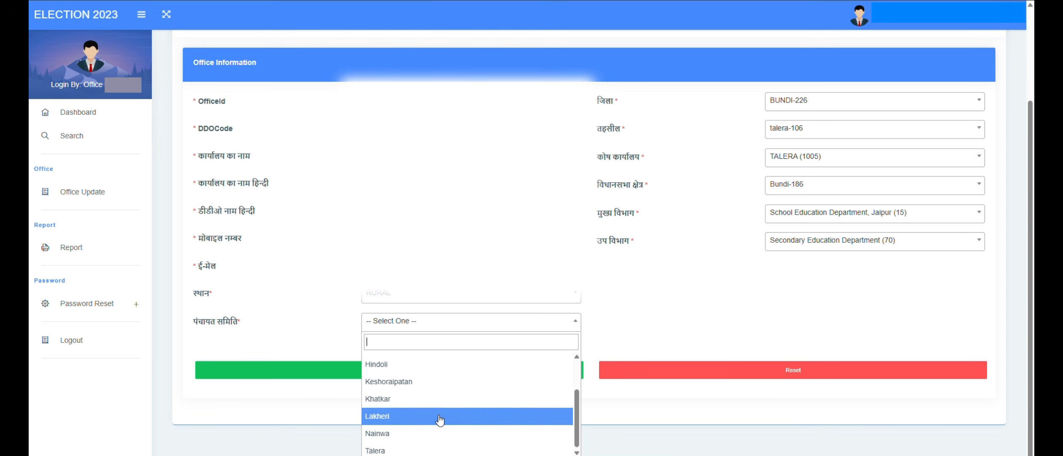
{"action": "left_click", "coordinate": [422, 447]}
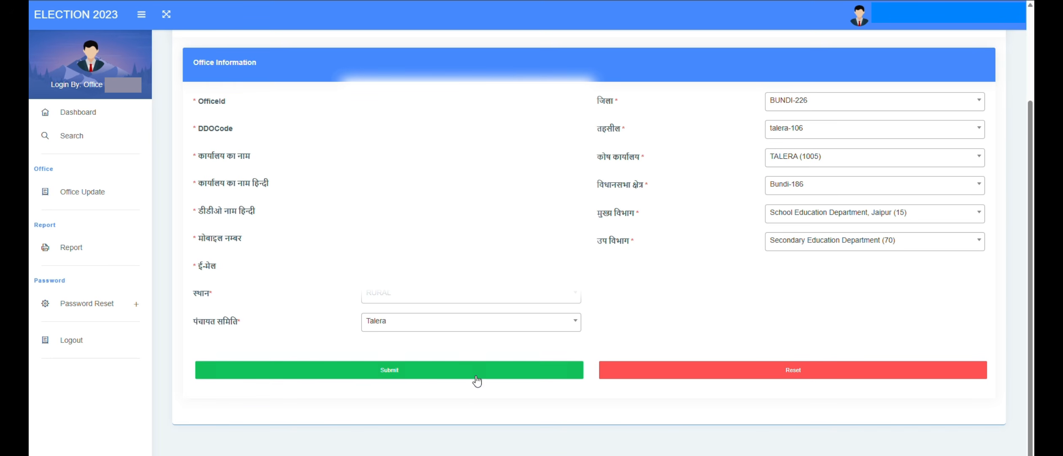
Check the तहसील choices without changing the selection, submit the office information and confirm the update
{"action": "left_click", "coordinate": [775, 133]}
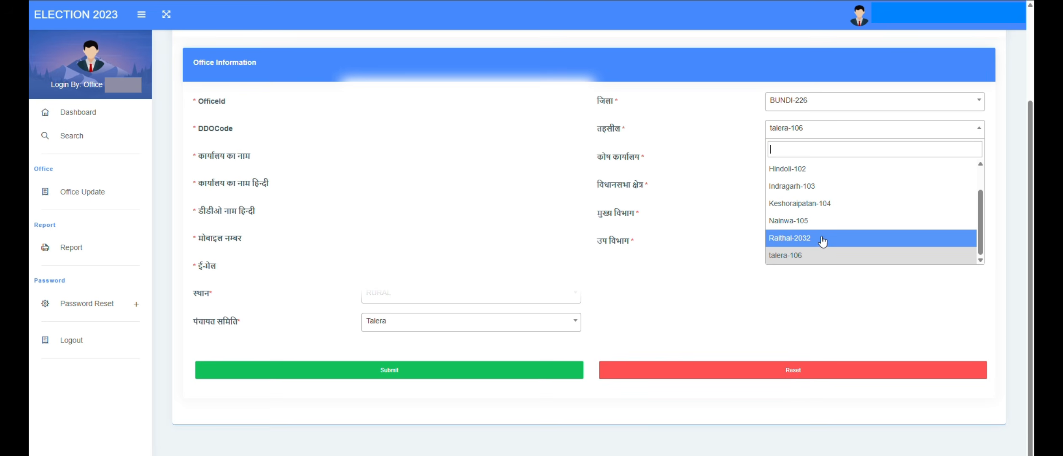
{"action": "left_click", "coordinate": [676, 306]}
{"action": "left_click", "coordinate": [461, 376]}
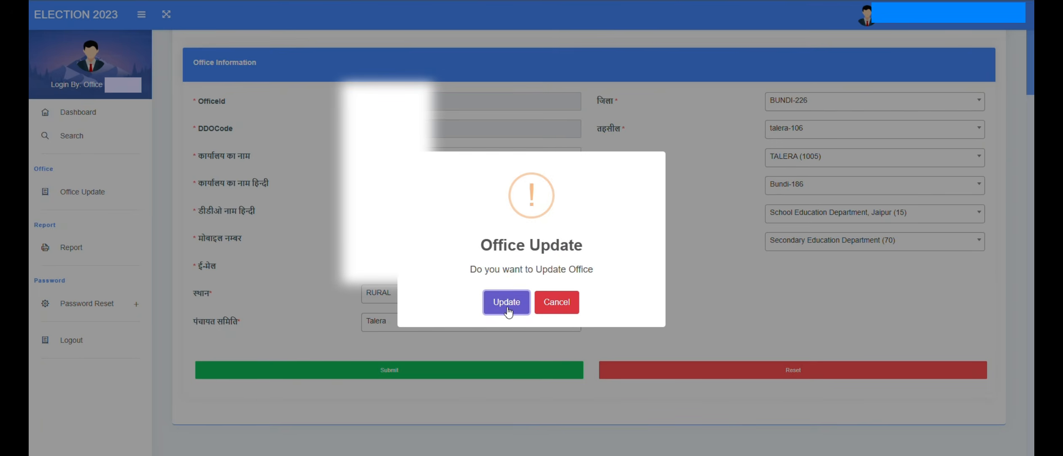
{"action": "left_click", "coordinate": [506, 306]}
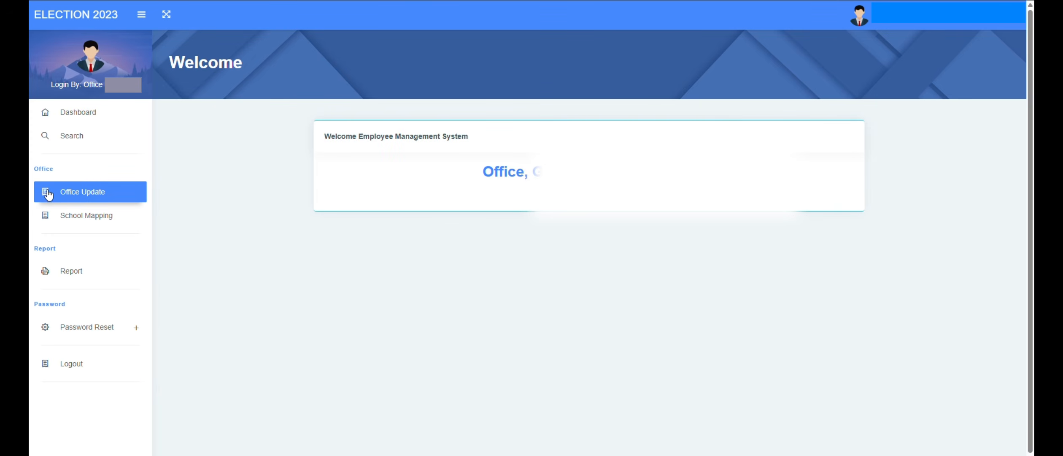
Open school mapping and review both pages of the offices mapped to our DDO
{"action": "left_click", "coordinate": [62, 224]}
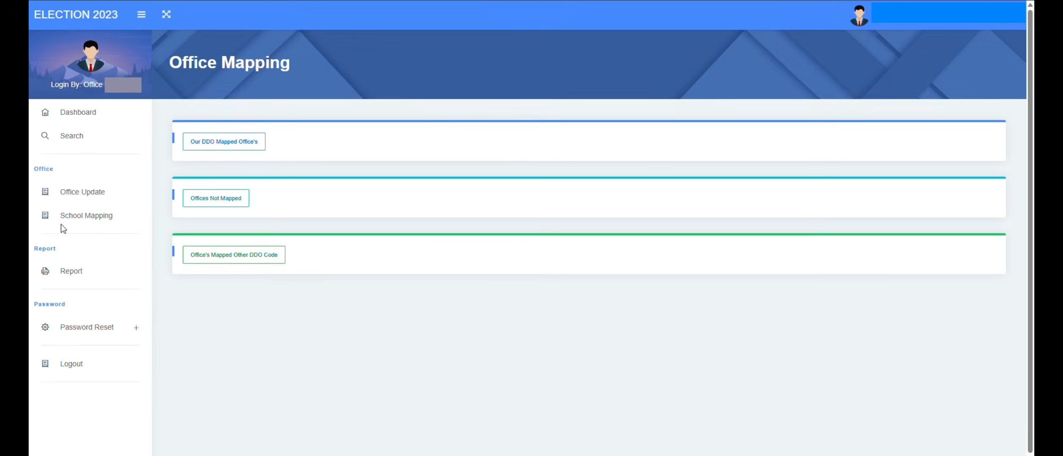
{"action": "left_click", "coordinate": [227, 145]}
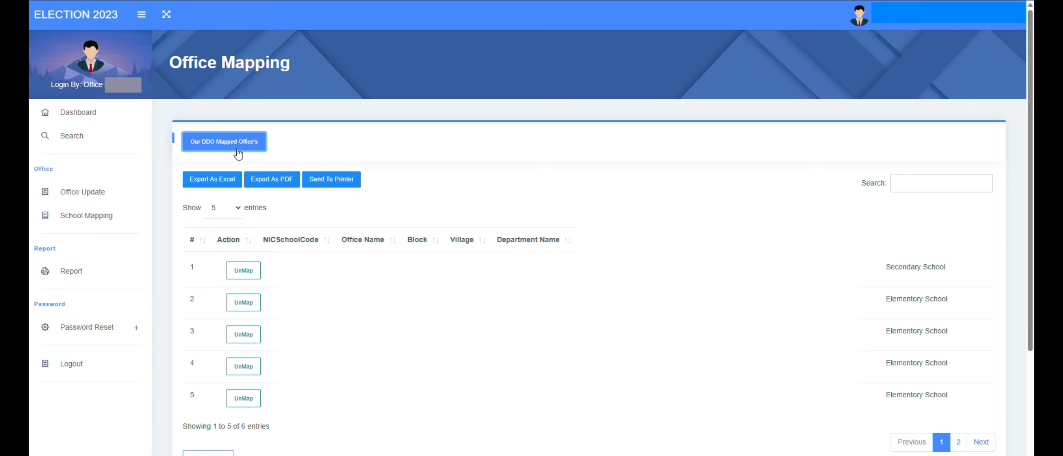
{"action": "scroll", "coordinate": [230, 169], "scroll_direction": "down", "scroll_amount": 3}
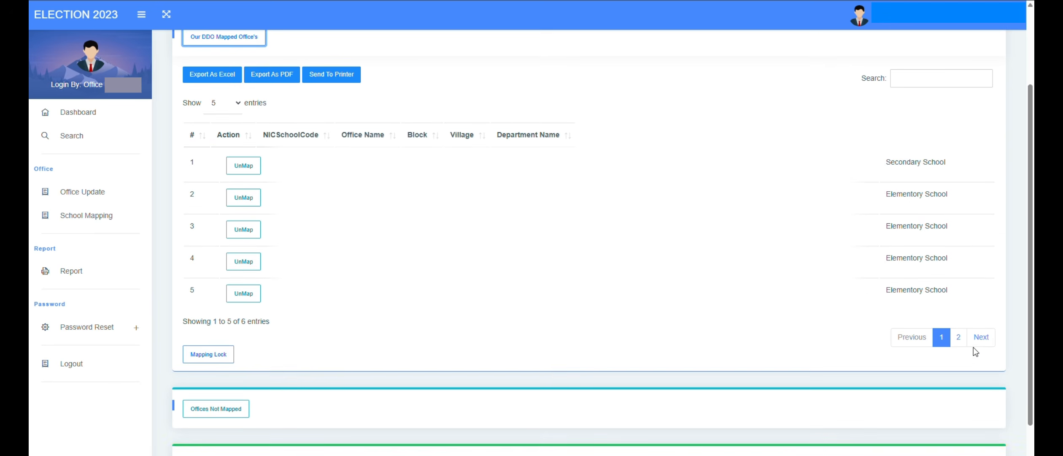
{"action": "left_click", "coordinate": [959, 337]}
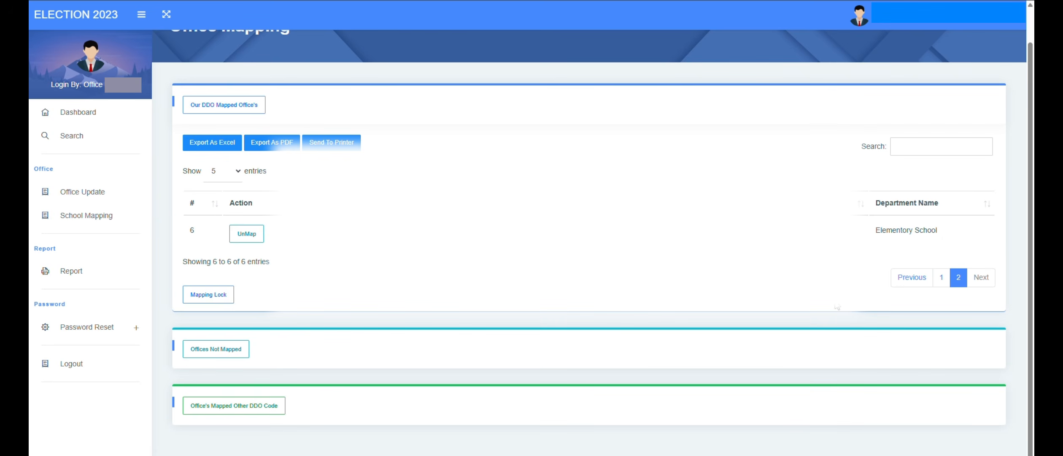
{"action": "left_click", "coordinate": [945, 278]}
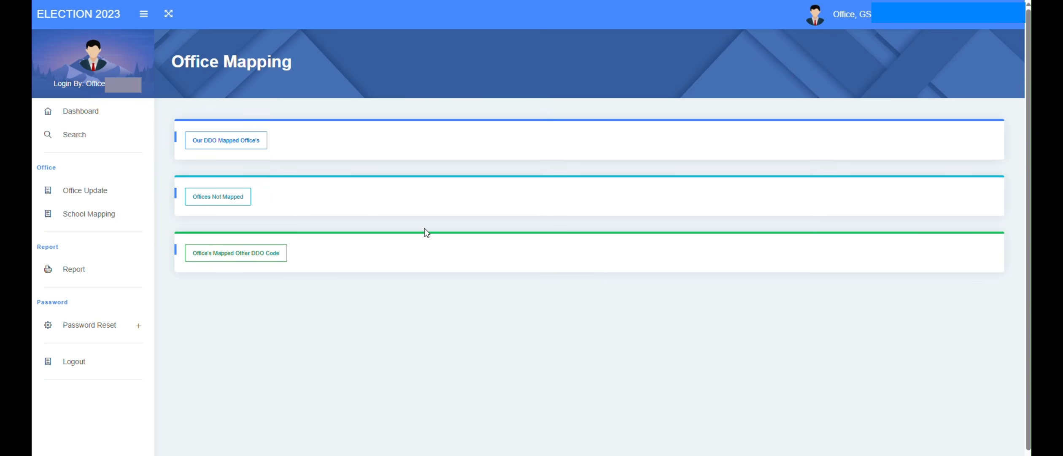
Review the list of offices not mapped and the list of offices mapped to another DDO code
{"action": "left_click", "coordinate": [214, 197]}
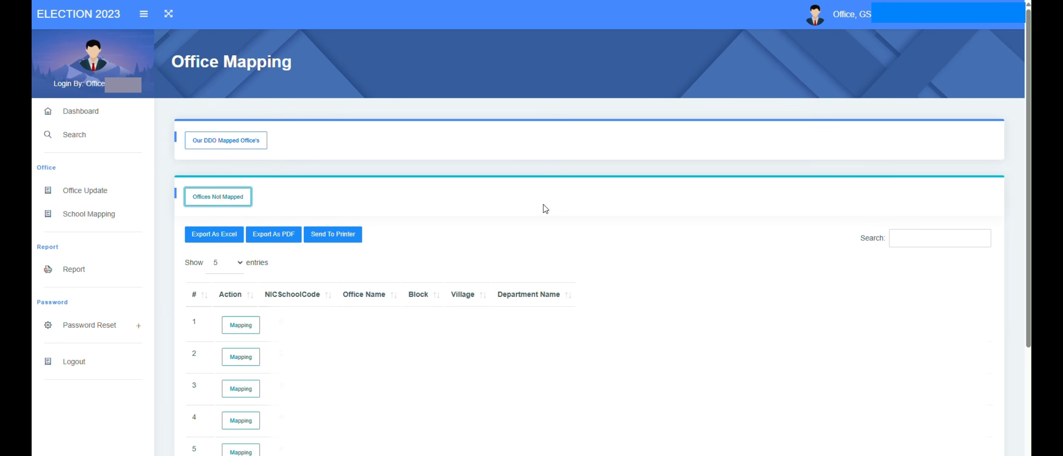
{"action": "left_click", "coordinate": [905, 240]}
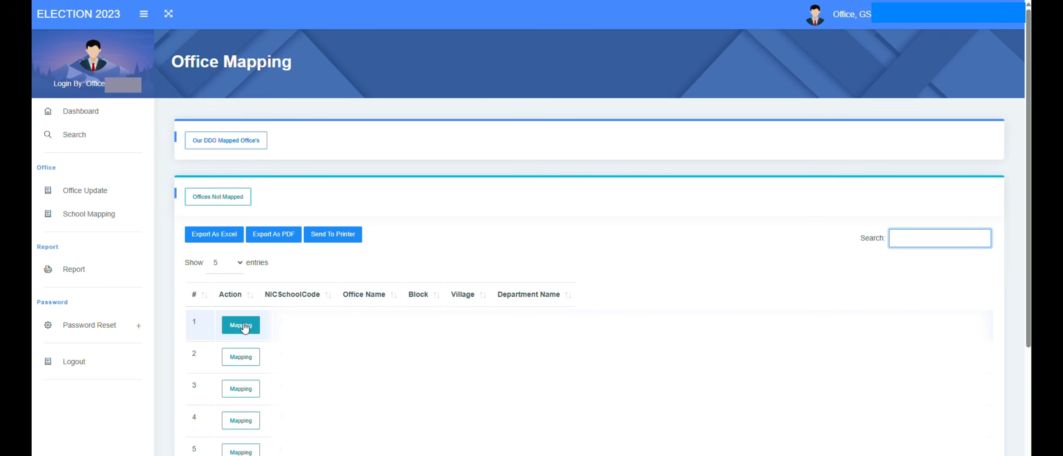
{"action": "left_click", "coordinate": [224, 195]}
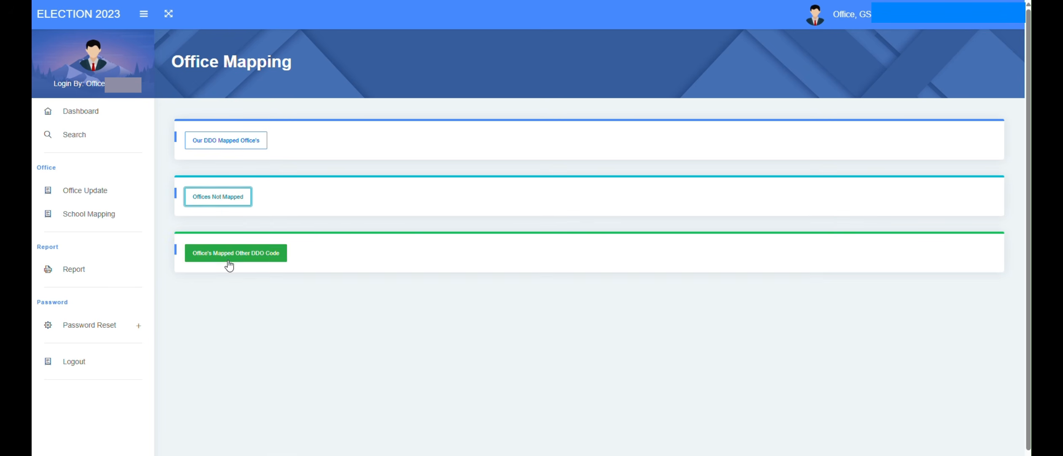
{"action": "left_click", "coordinate": [229, 262]}
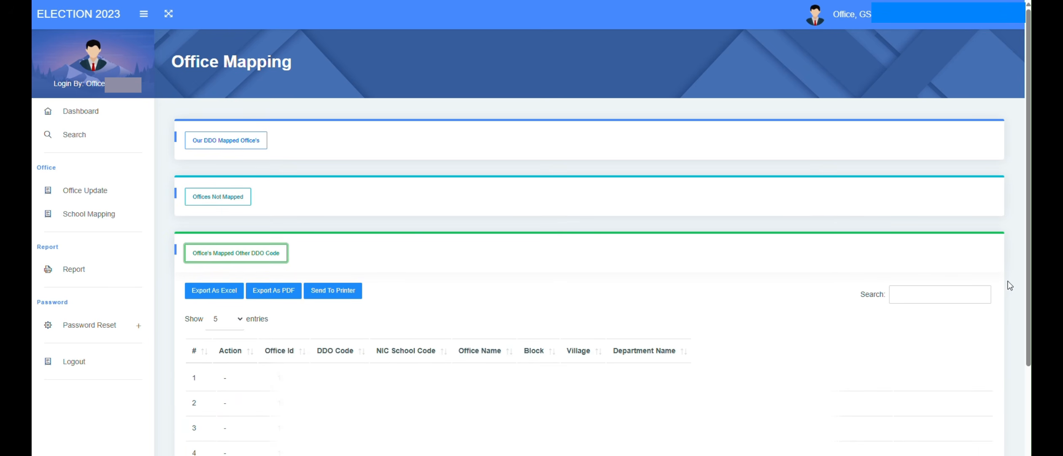
{"action": "left_click", "coordinate": [943, 289]}
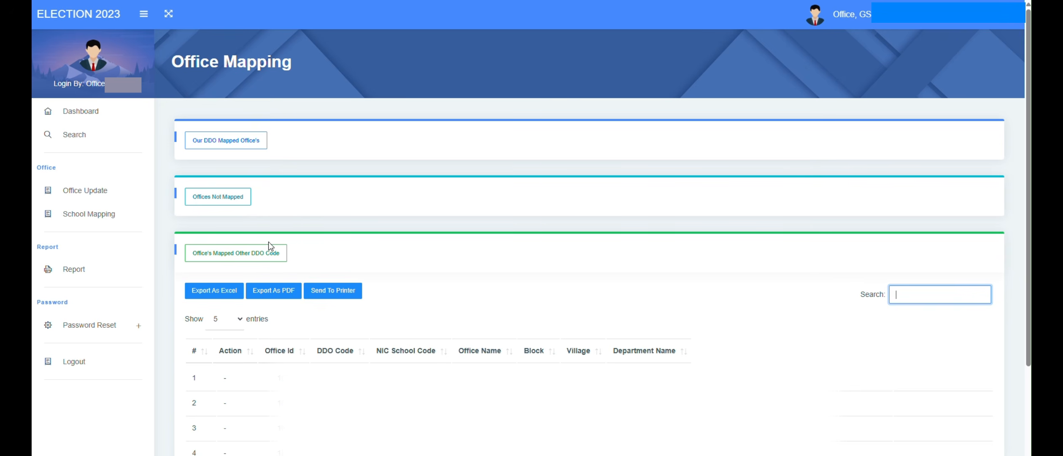
{"action": "left_click", "coordinate": [234, 261]}
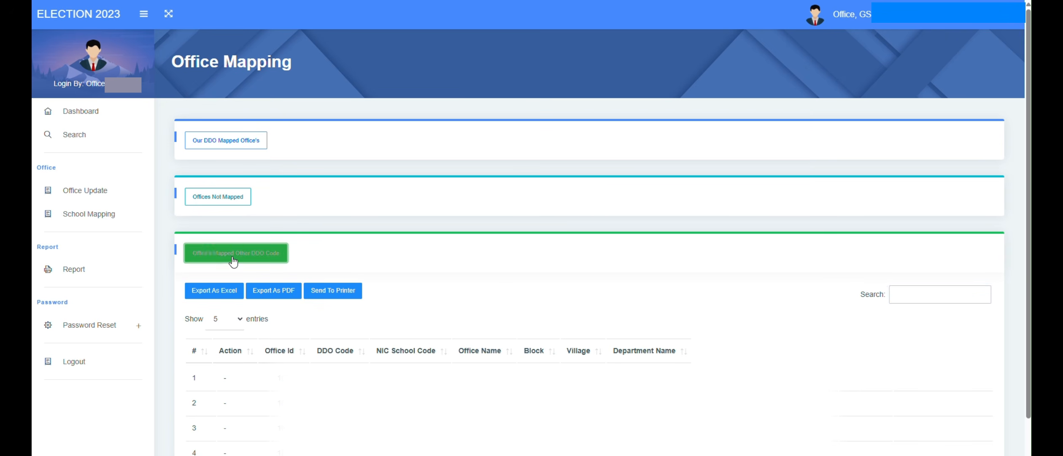
Reopen the offices mapped to our DDO, lock the office and sub-office mapping, and dismiss the notice
{"action": "left_click", "coordinate": [241, 147]}
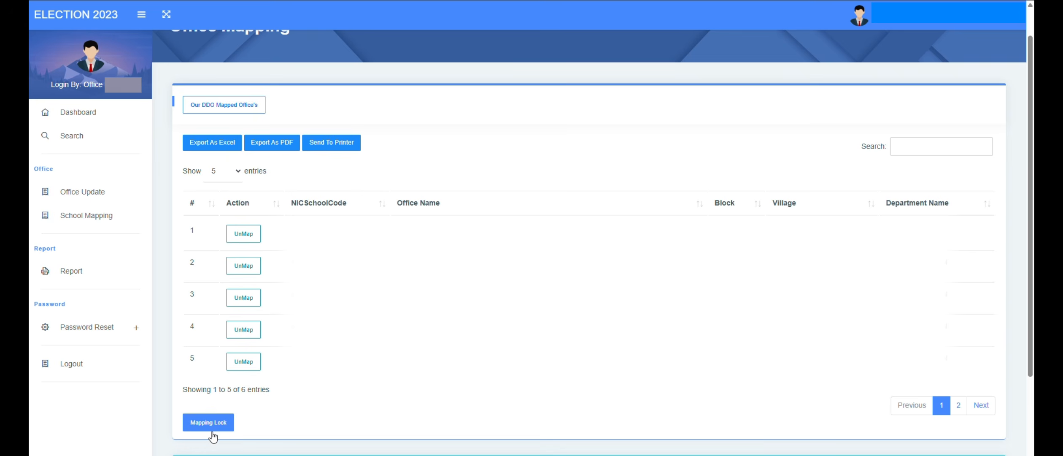
{"action": "left_click", "coordinate": [212, 431]}
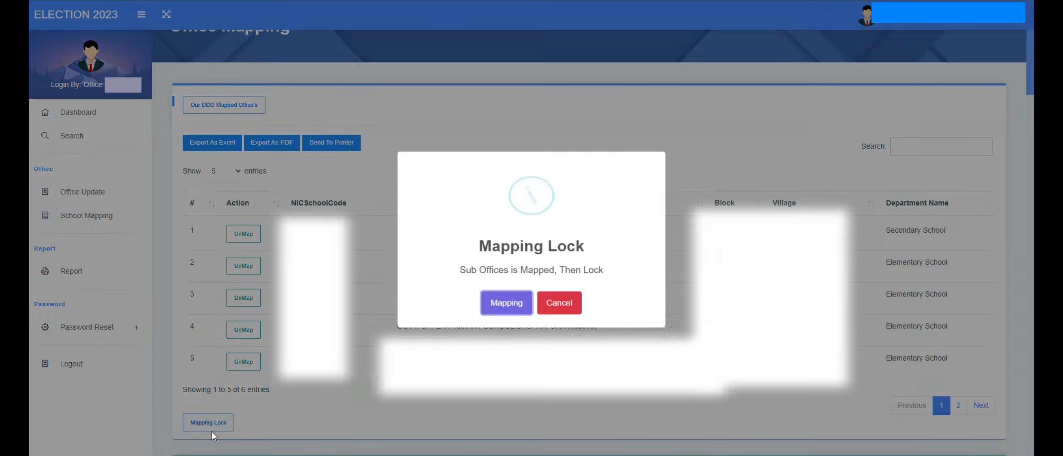
{"action": "left_click", "coordinate": [516, 302]}
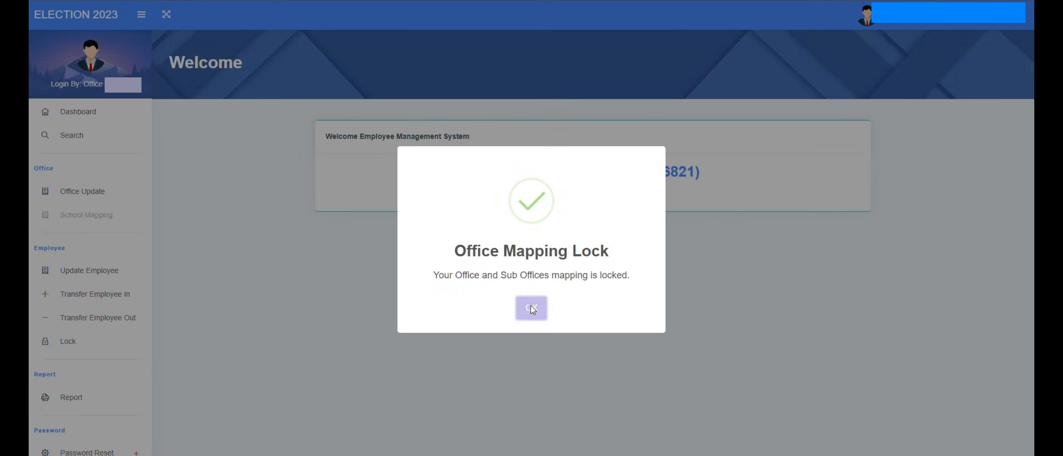
{"action": "left_click", "coordinate": [530, 307]}
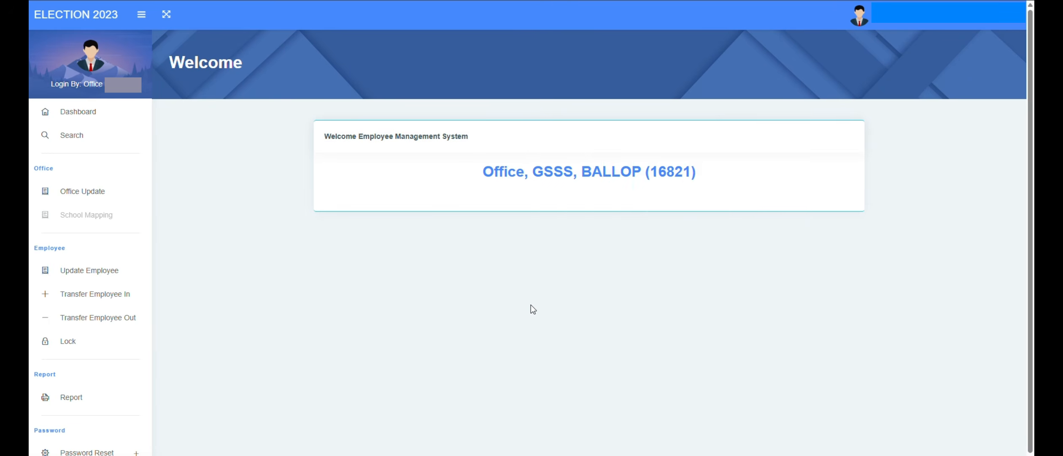
Transfer out the third employee in the Transfer Employee Out list, confirm the transfer and dismiss the notice
{"action": "left_click", "coordinate": [81, 400]}
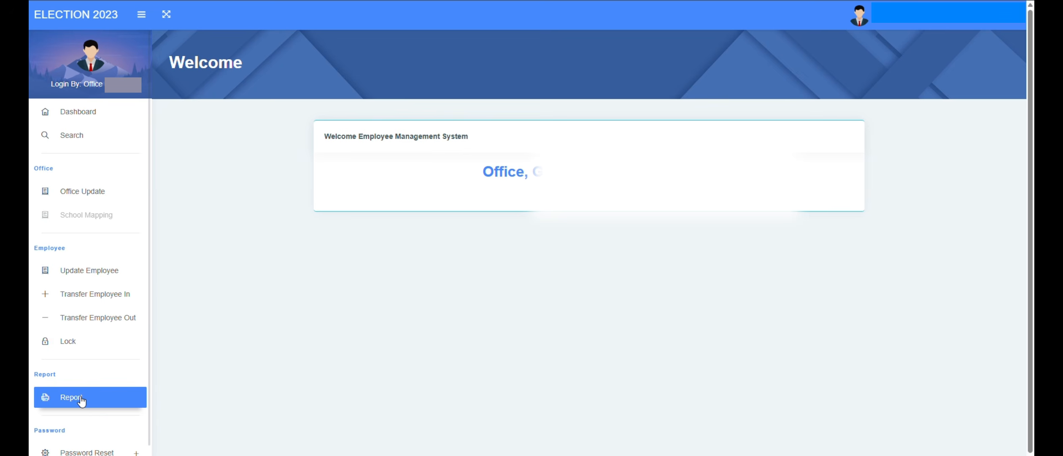
{"action": "left_click", "coordinate": [110, 318]}
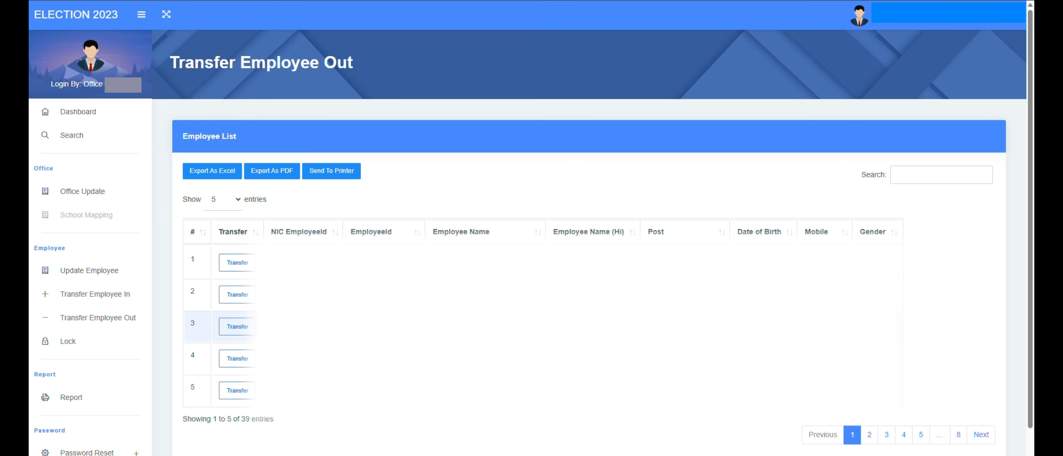
{"action": "left_click", "coordinate": [231, 328]}
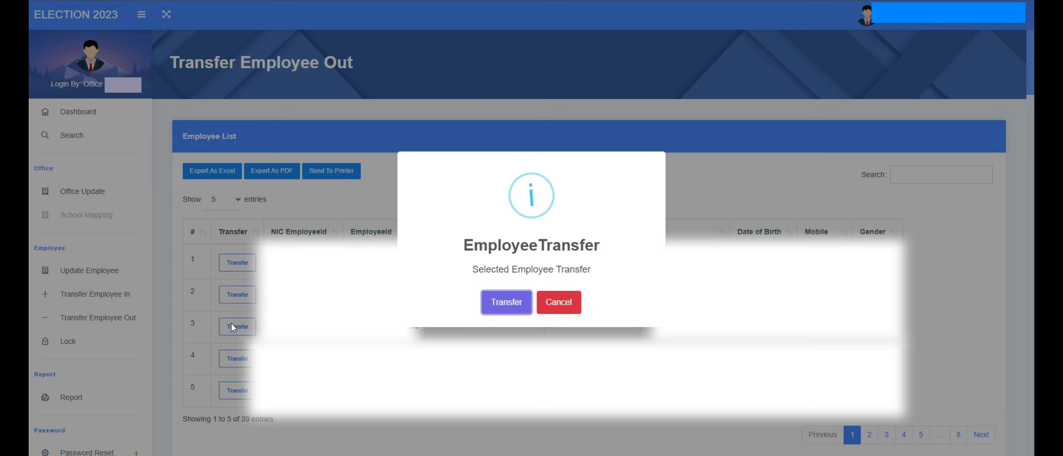
{"action": "left_click", "coordinate": [509, 309]}
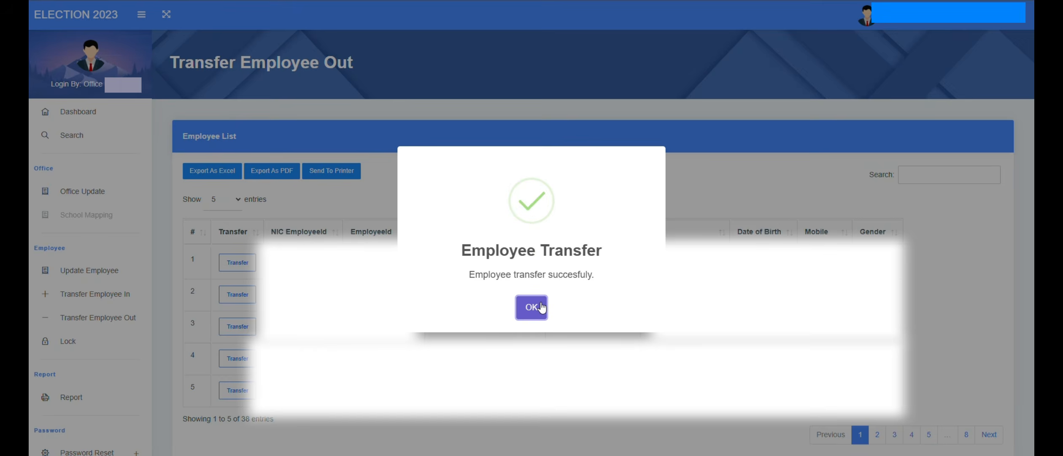
{"action": "left_click", "coordinate": [532, 307]}
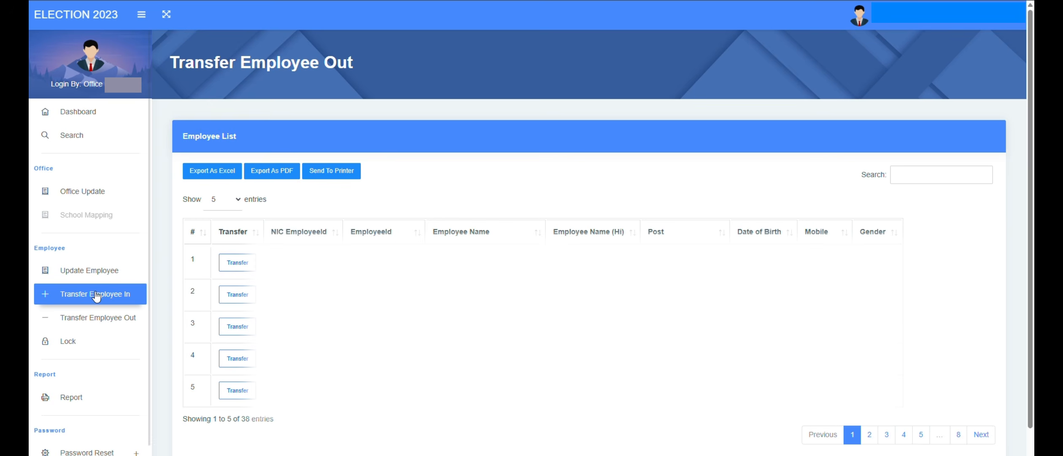
Look up an employee on the Search page by EmployeeId, entering the employee's ID as the search value
{"action": "left_click", "coordinate": [69, 136]}
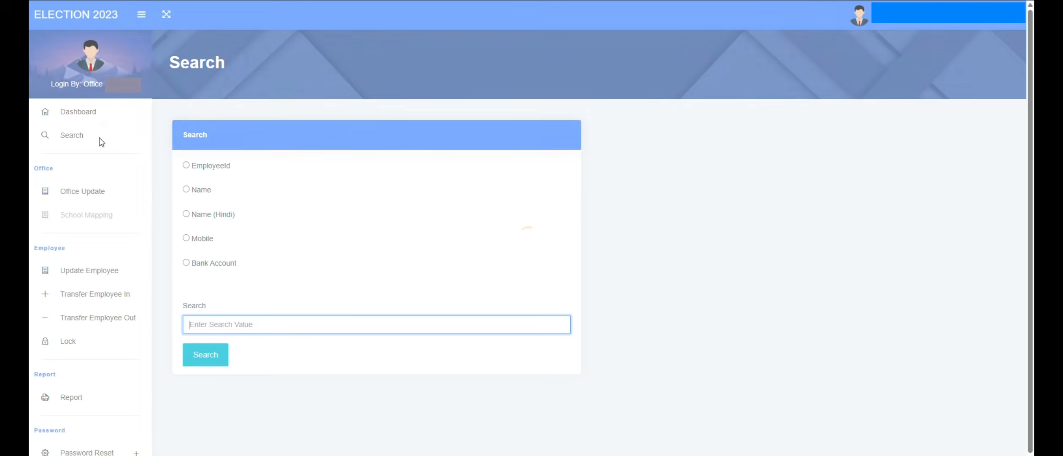
{"action": "left_click", "coordinate": [199, 164]}
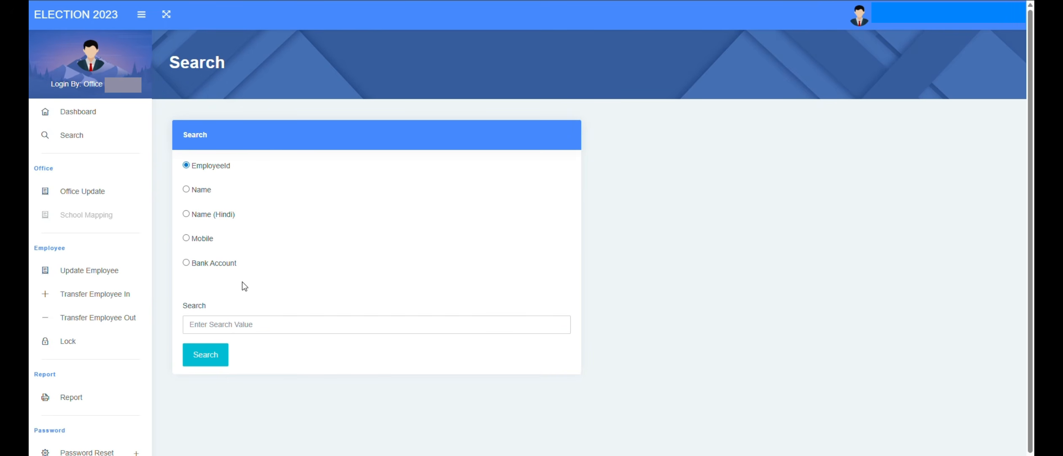
{"action": "left_click", "coordinate": [241, 325]}
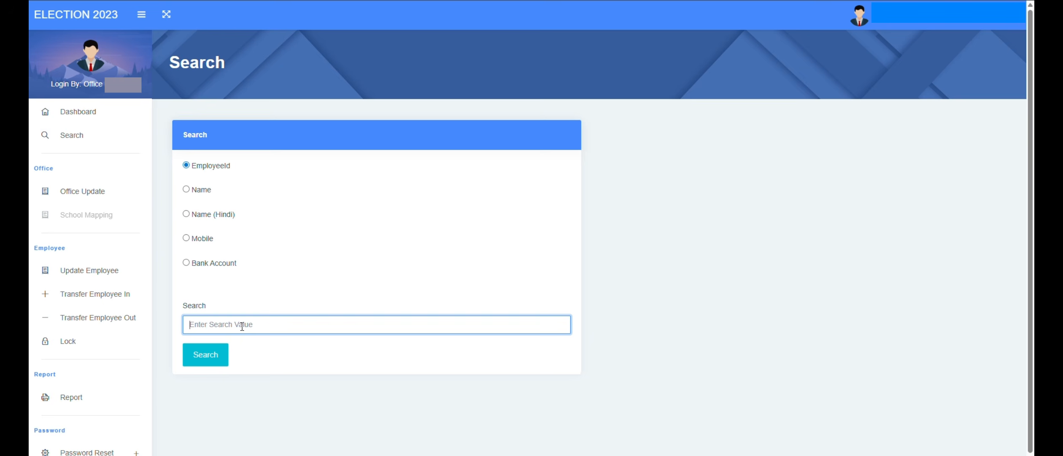
{"action": "left_click", "coordinate": [216, 358]}
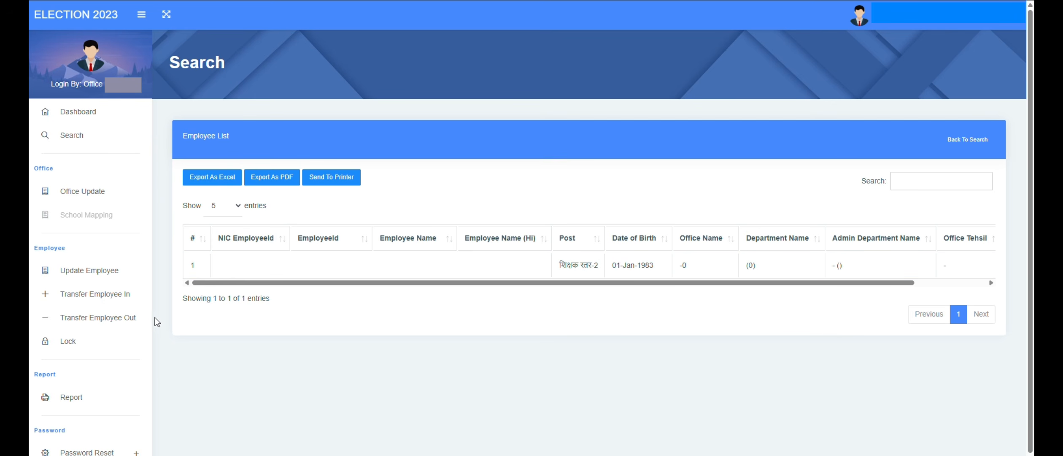
Find the employee by NIC Employee ID under Transfer Employee In, add them to the office and dismiss the notice
{"action": "left_click", "coordinate": [98, 302]}
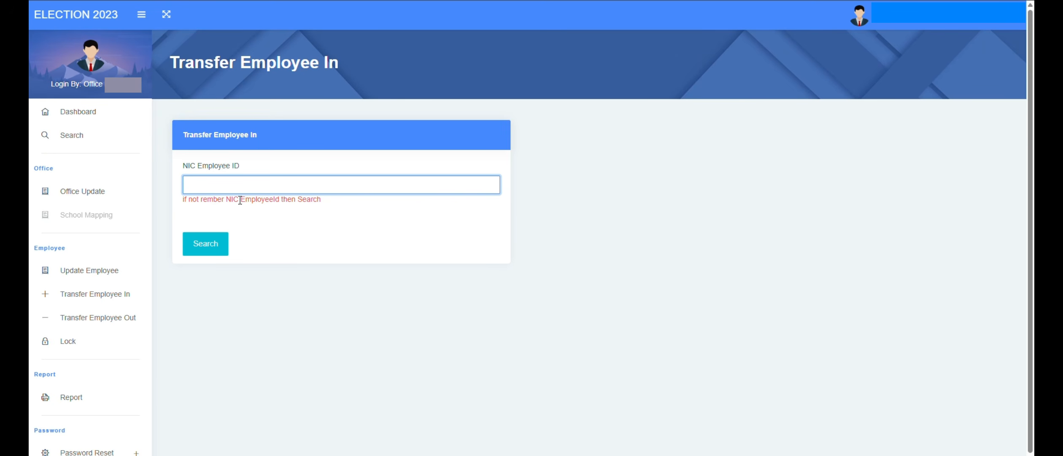
{"action": "left_click", "coordinate": [226, 251]}
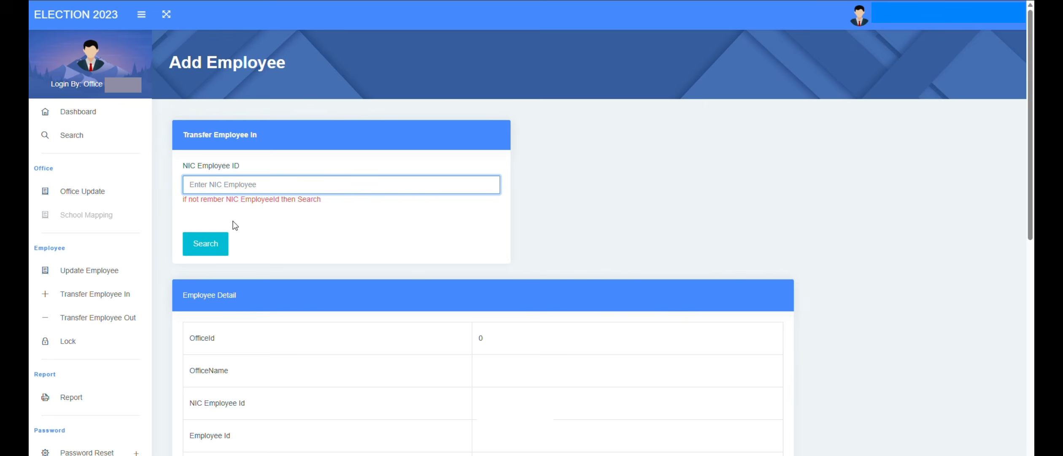
{"action": "scroll", "coordinate": [251, 217], "scroll_direction": "down", "scroll_amount": 10}
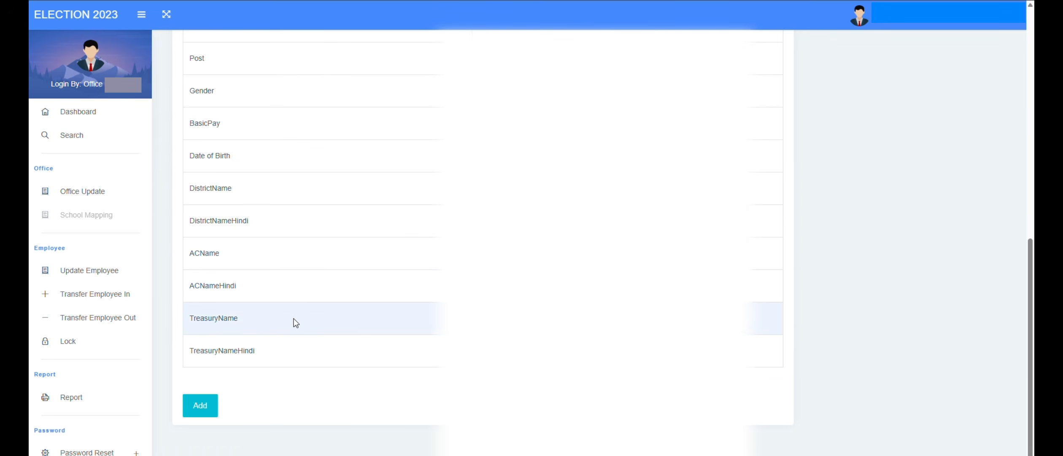
{"action": "left_click", "coordinate": [205, 417]}
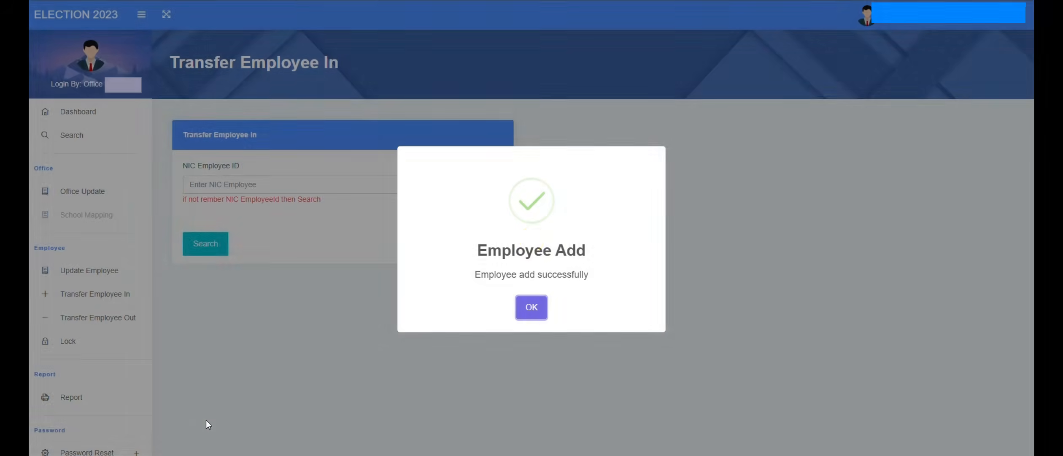
{"action": "left_click", "coordinate": [532, 307]}
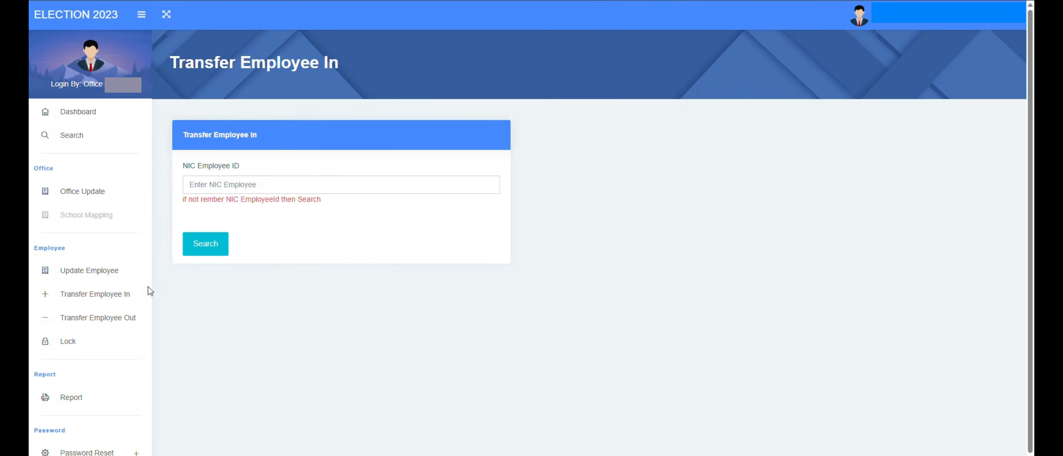
Open the third employee in the Update Employee list for editing and check the Office choices without changing the selection
{"action": "left_click", "coordinate": [80, 272]}
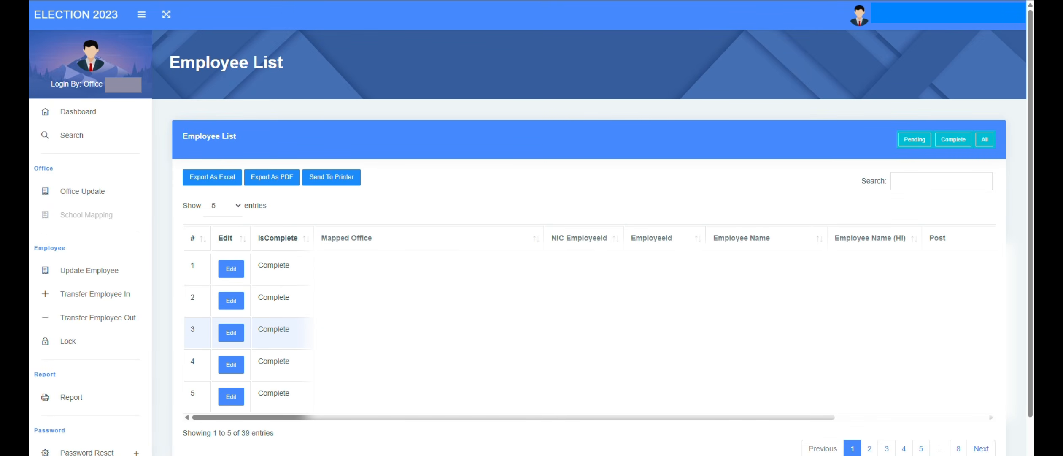
{"action": "left_click", "coordinate": [236, 338]}
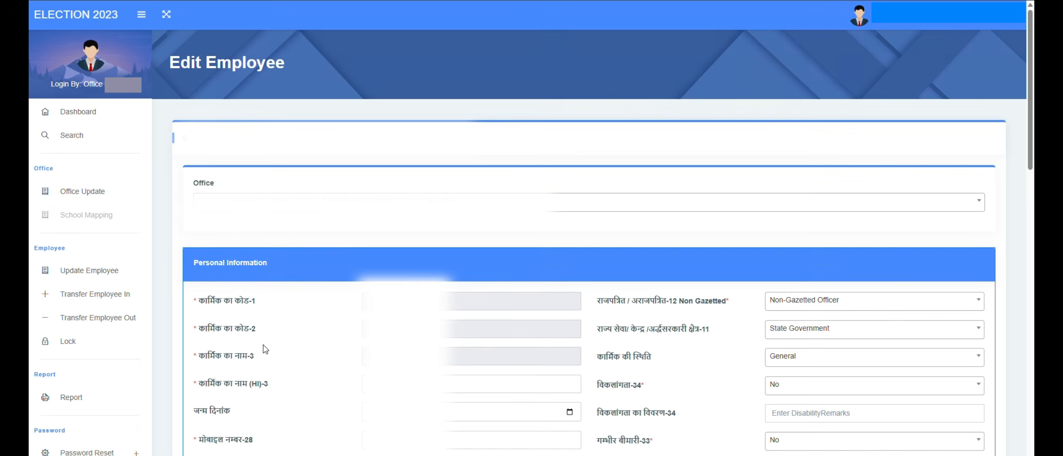
{"action": "left_click", "coordinate": [390, 209]}
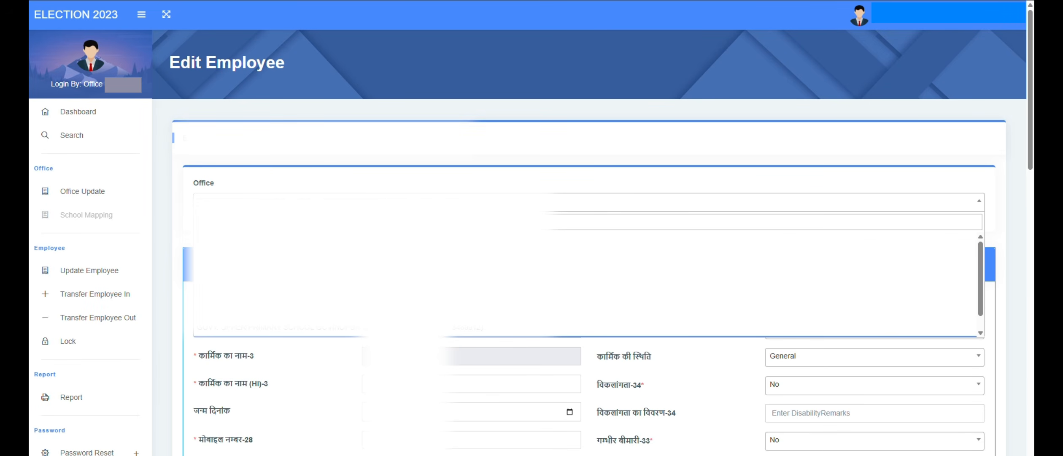
{"action": "left_click", "coordinate": [390, 205]}
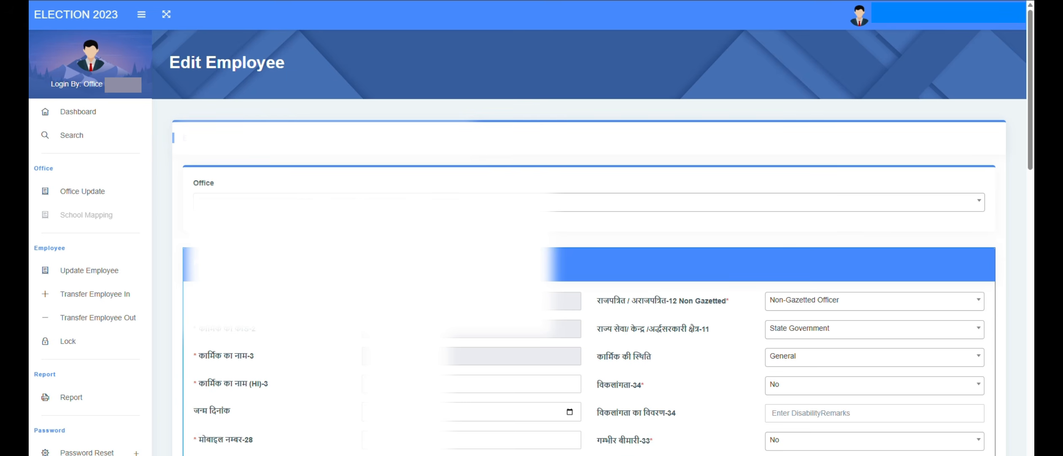
Set the employee's current residence place (वर्तमान निवास स्थान) to URBAN in the address and vote section
{"action": "scroll", "coordinate": [708, 312], "scroll_direction": "down", "scroll_amount": 10}
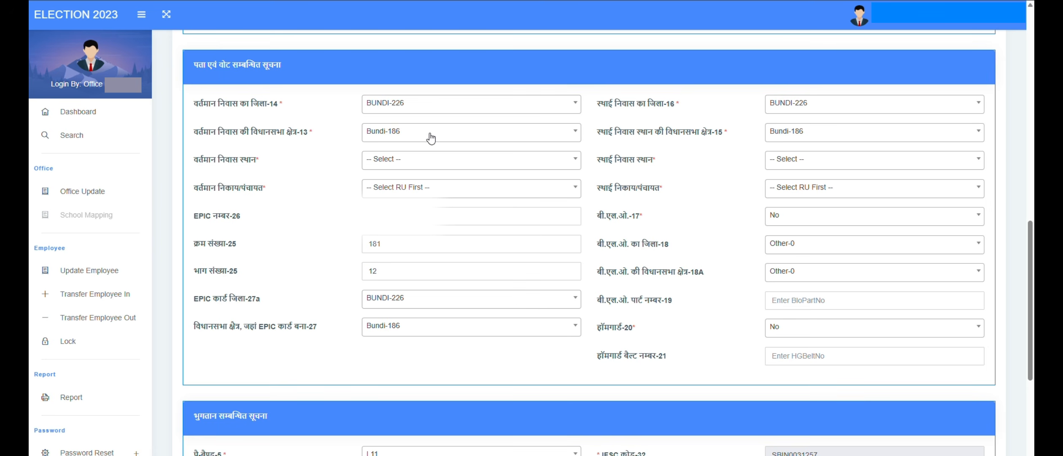
{"action": "left_click", "coordinate": [437, 168]}
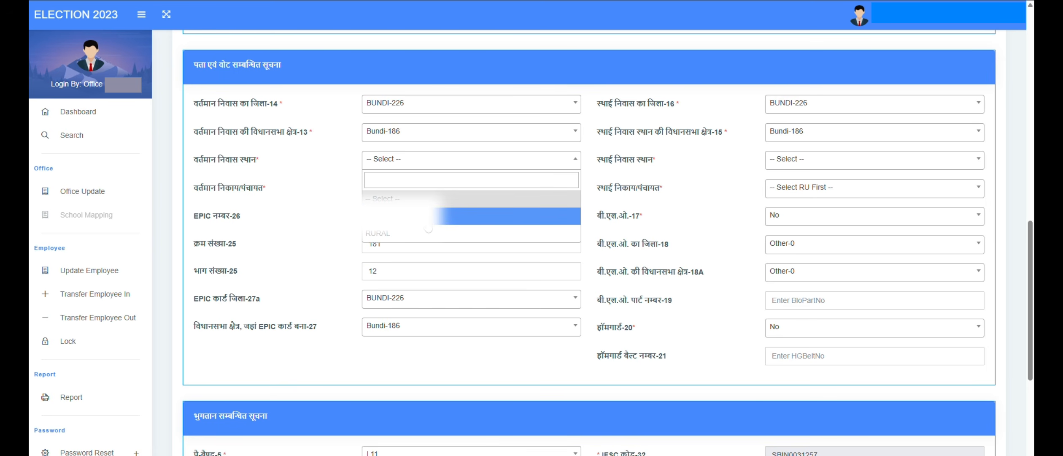
{"action": "left_click", "coordinate": [428, 216]}
Review the available choices for the current local body (वर्तमान निकाय/पंचायत) and the current residence's assembly constituency without changing either
{"action": "left_click", "coordinate": [426, 187]}
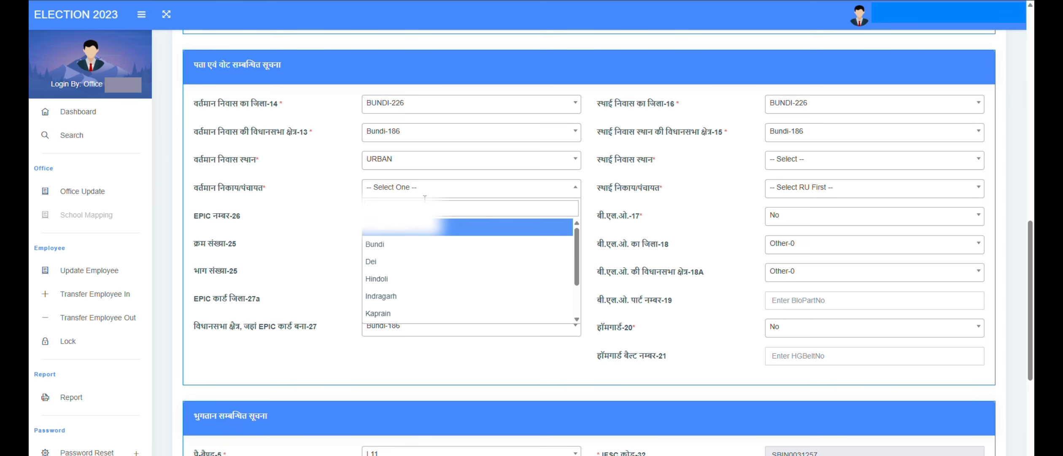
{"action": "left_click", "coordinate": [434, 165]}
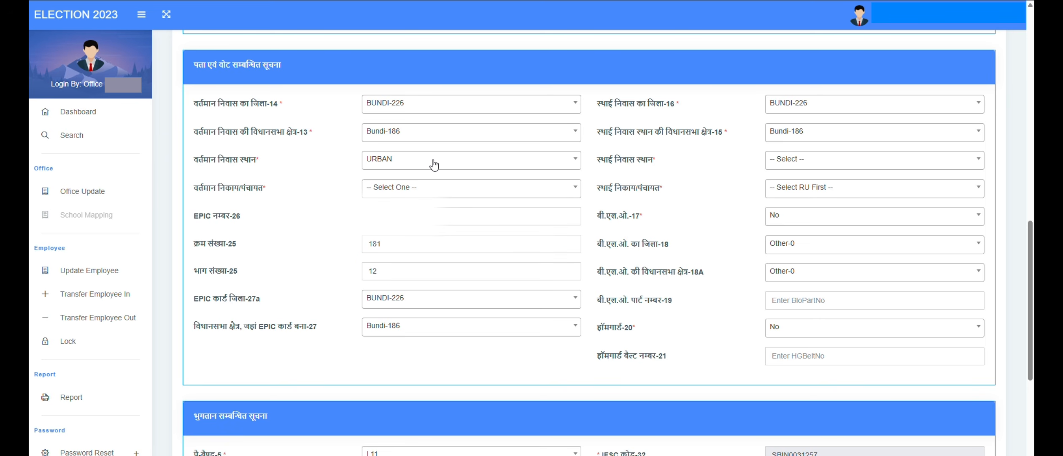
{"action": "left_click", "coordinate": [424, 183]}
{"action": "scroll", "coordinate": [423, 244], "scroll_direction": "down", "scroll_amount": 3}
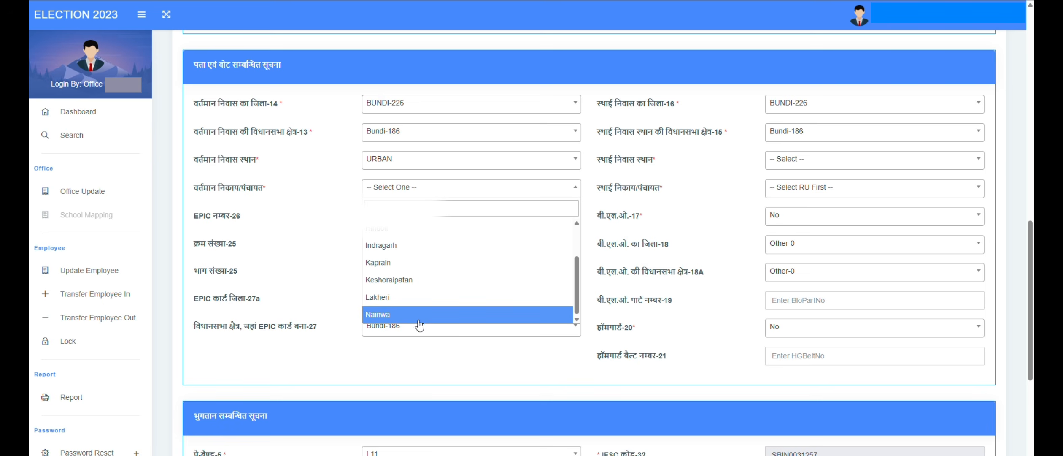
{"action": "scroll", "coordinate": [421, 295], "scroll_direction": "up", "scroll_amount": 2}
{"action": "scroll", "coordinate": [408, 286], "scroll_direction": "down", "scroll_amount": 2}
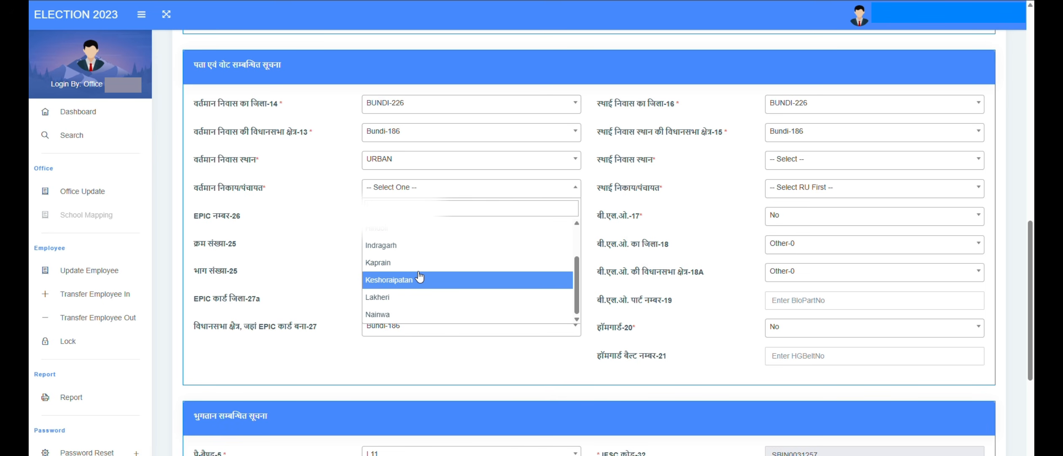
{"action": "scroll", "coordinate": [420, 292], "scroll_direction": "up", "scroll_amount": 3}
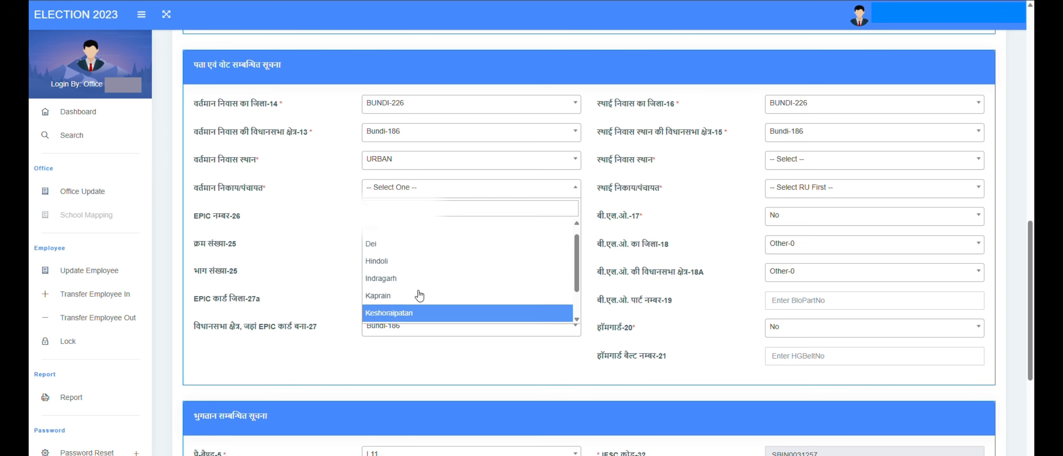
{"action": "scroll", "coordinate": [421, 284], "scroll_direction": "down", "scroll_amount": 3}
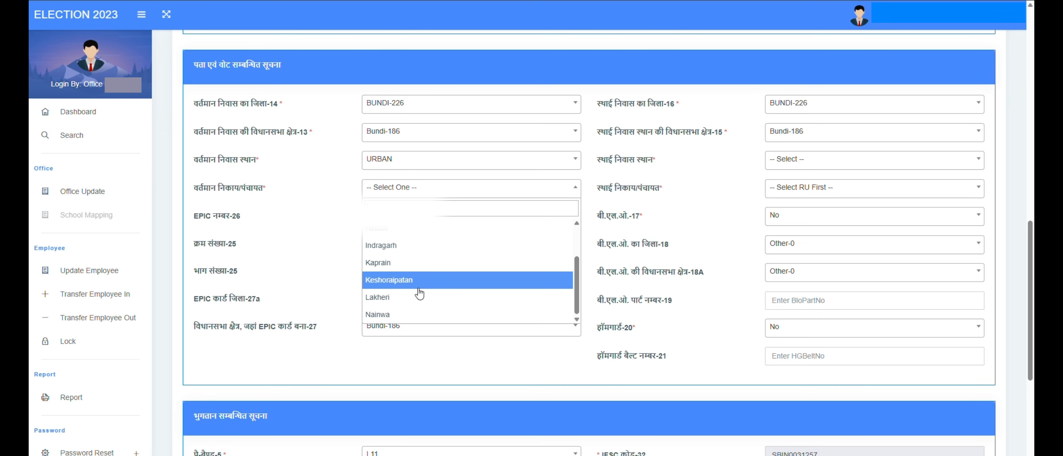
{"action": "left_click", "coordinate": [448, 139]}
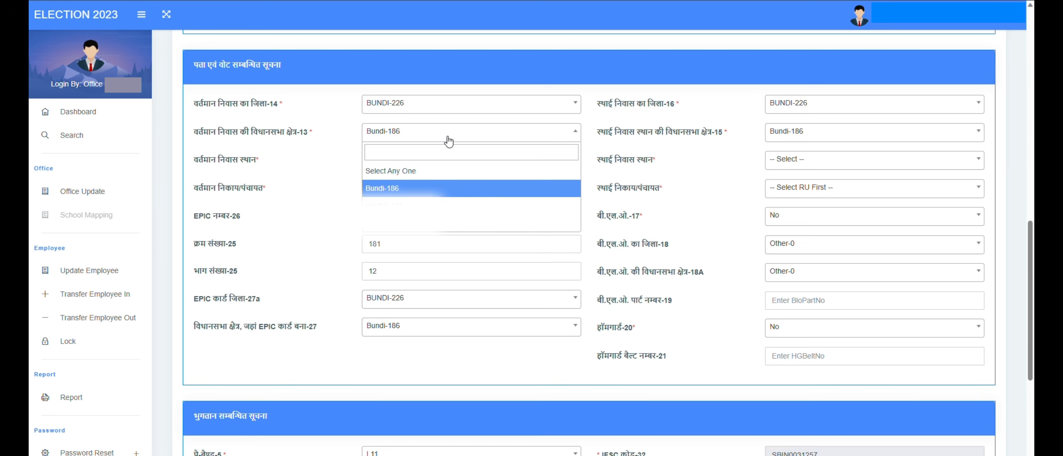
{"action": "left_click", "coordinate": [351, 158]}
{"action": "left_click", "coordinate": [410, 165]}
{"action": "left_click", "coordinate": [411, 166]}
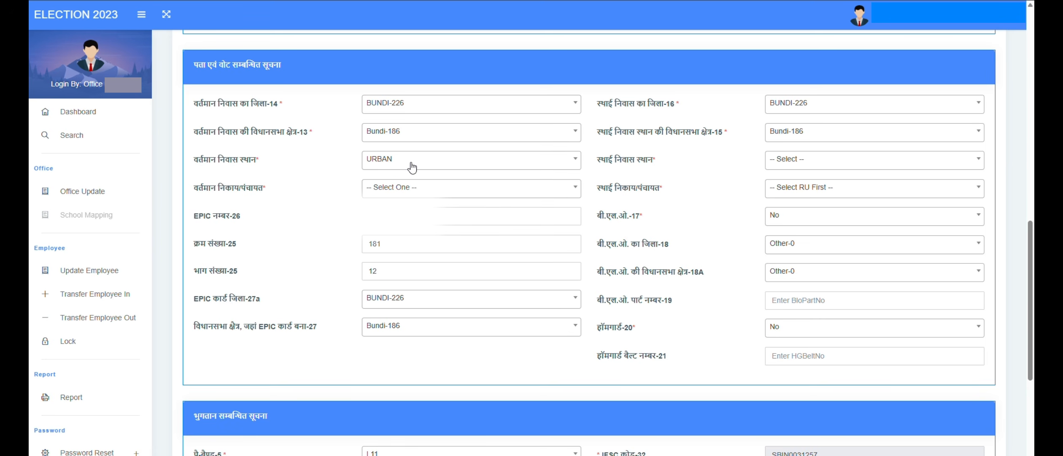
Set the employee's current local body (वर्तमान निकाय/पंचायत) to Bundi
{"action": "left_click", "coordinate": [413, 188]}
{"action": "left_click", "coordinate": [395, 253]}
{"action": "left_click", "coordinate": [412, 189]}
{"action": "left_click", "coordinate": [408, 243]}
Set the permanent residence place (स्थाई निवास स्थान) to URBAN and its local body (स्थाई निकाय/पंचायत) to Bundi
{"action": "left_click", "coordinate": [819, 164]}
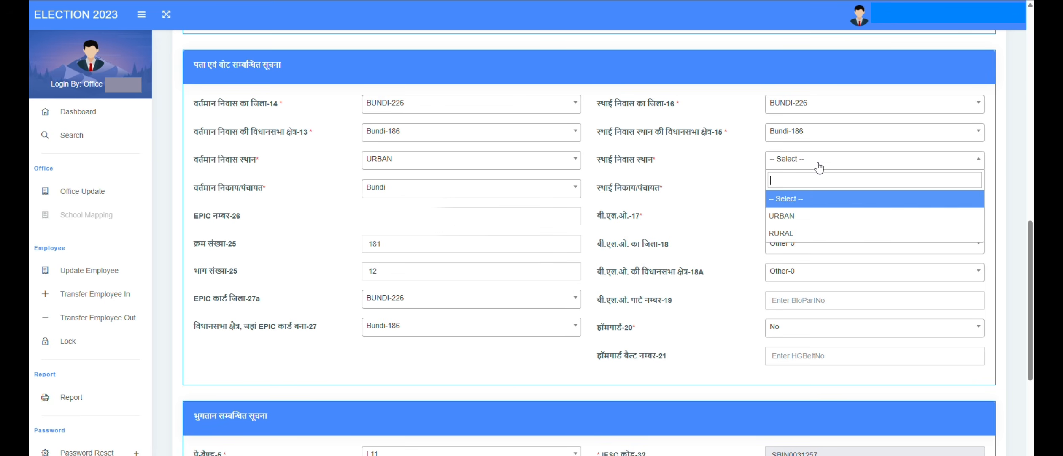
{"action": "left_click", "coordinate": [811, 216]}
{"action": "left_click", "coordinate": [820, 193]}
{"action": "left_click", "coordinate": [814, 249]}
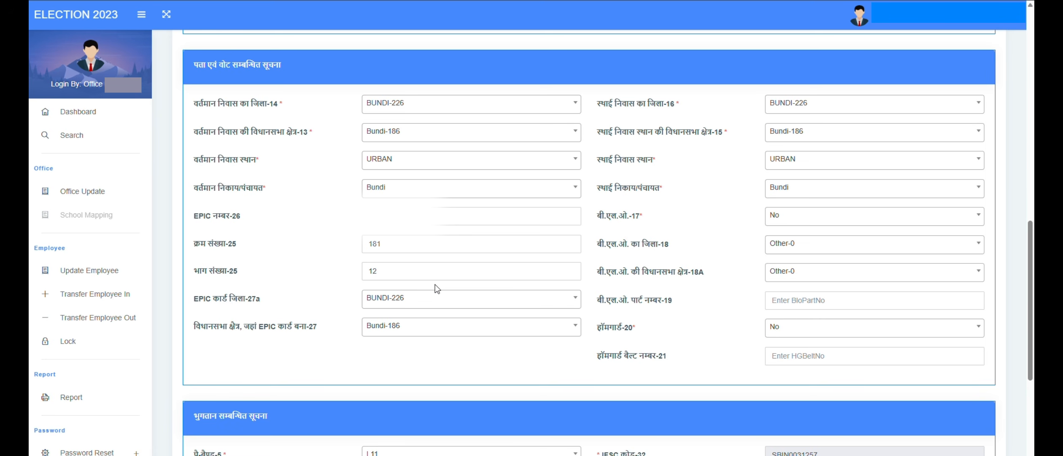
Submit the edited employee record, confirm saving it and dismiss the success notice
{"action": "scroll", "coordinate": [485, 325], "scroll_direction": "down", "scroll_amount": 5}
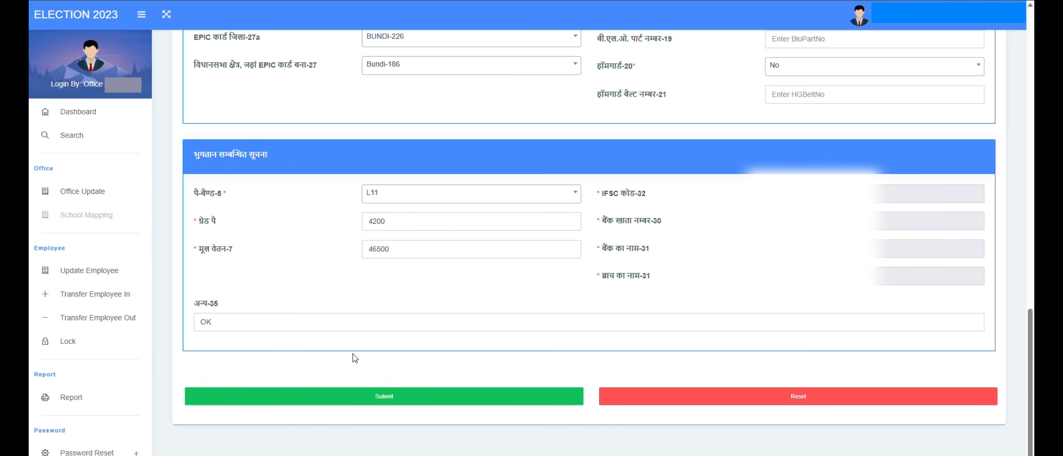
{"action": "left_click", "coordinate": [385, 397]}
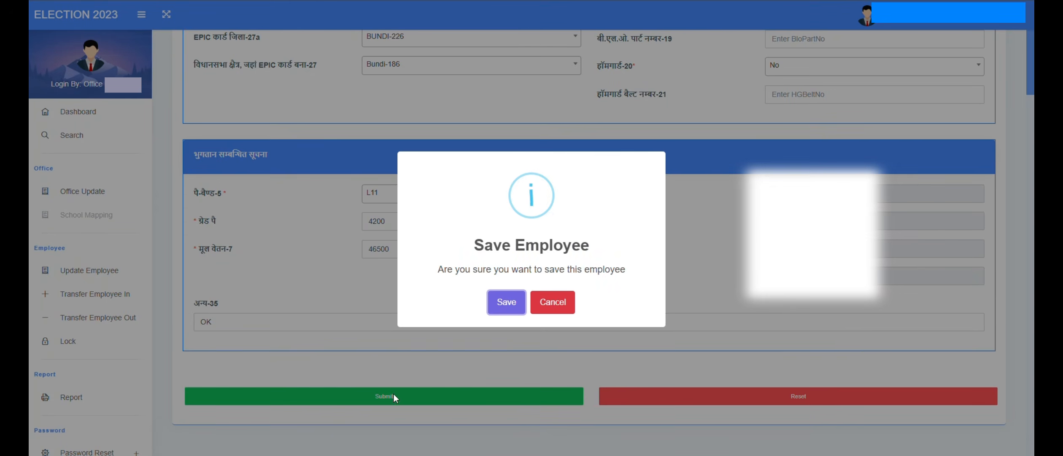
{"action": "left_click", "coordinate": [506, 302]}
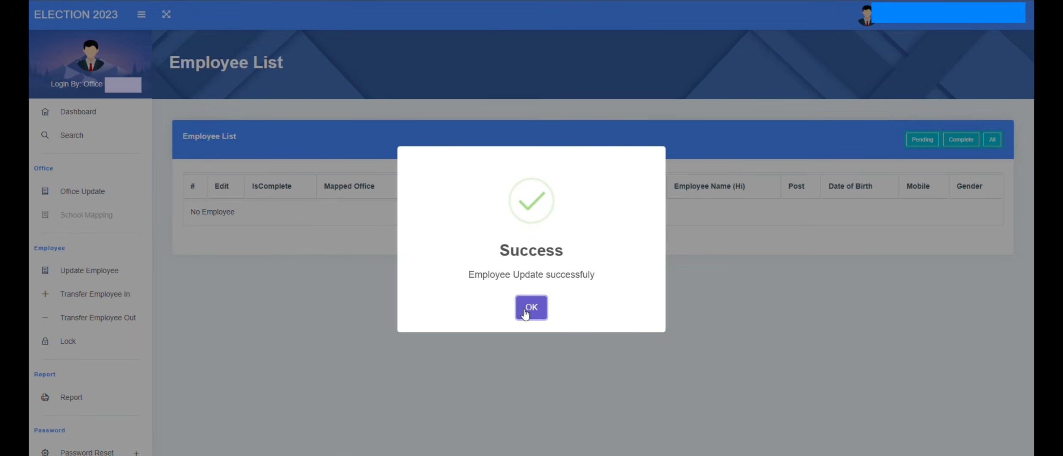
{"action": "left_click", "coordinate": [526, 309]}
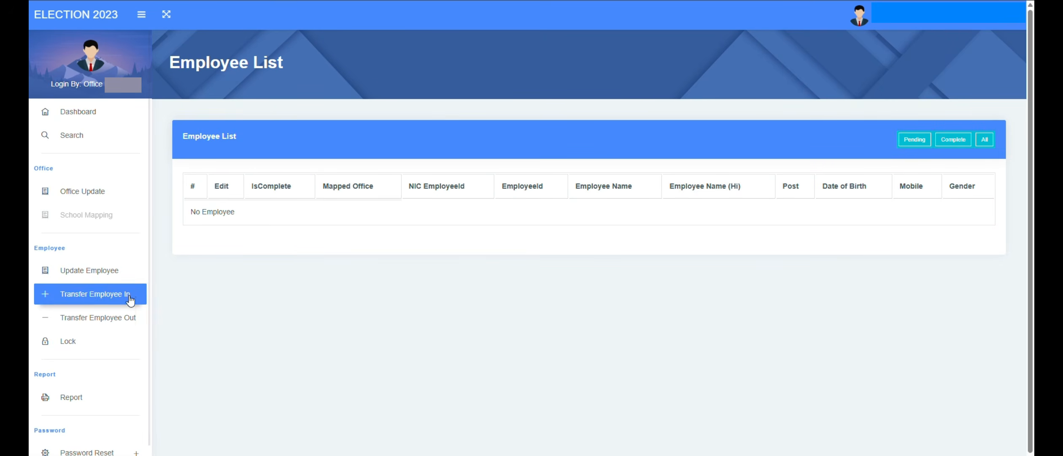
Accept both declarations on the employee data lock page, lock the office and all its employee data, and dismiss the notice
{"action": "left_click", "coordinate": [85, 342]}
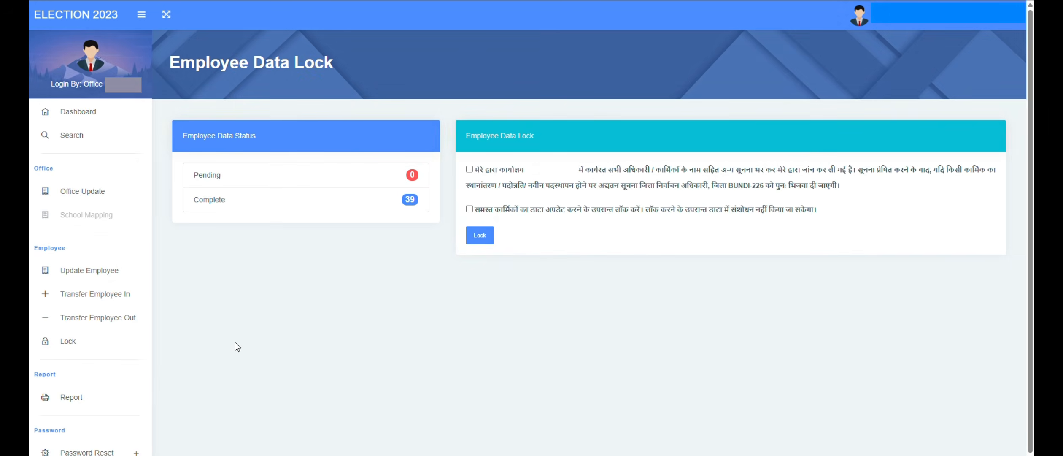
{"action": "left_click", "coordinate": [469, 169]}
{"action": "left_click", "coordinate": [474, 242]}
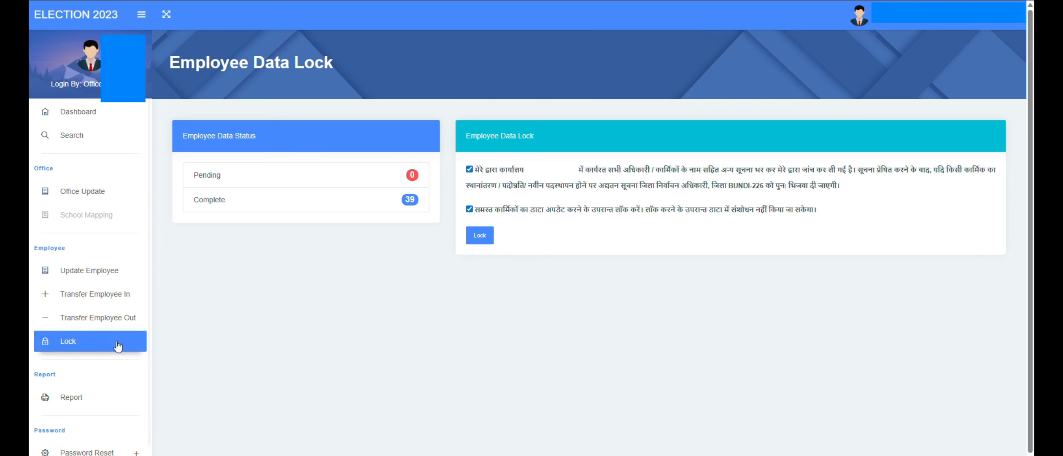
{"action": "scroll", "coordinate": [119, 344], "scroll_direction": "down", "scroll_amount": 1}
{"action": "left_click", "coordinate": [480, 235]}
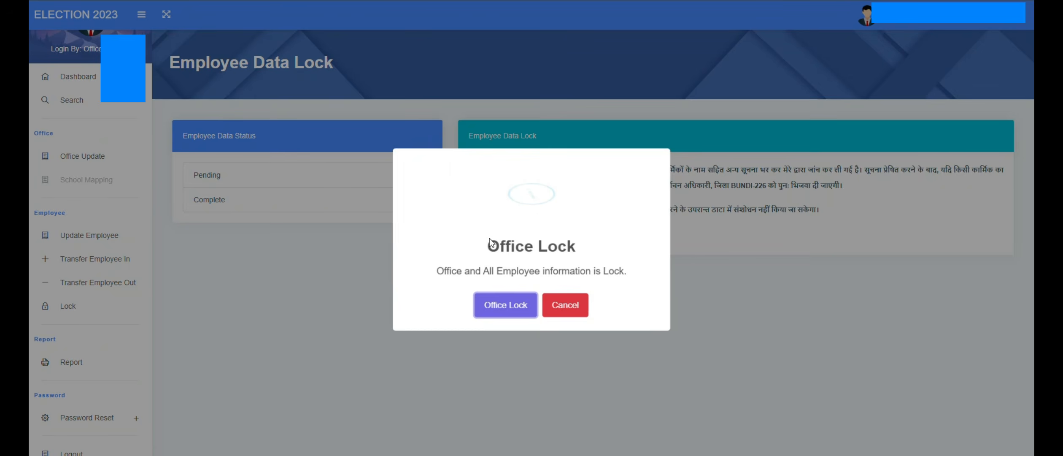
{"action": "left_click", "coordinate": [504, 303]}
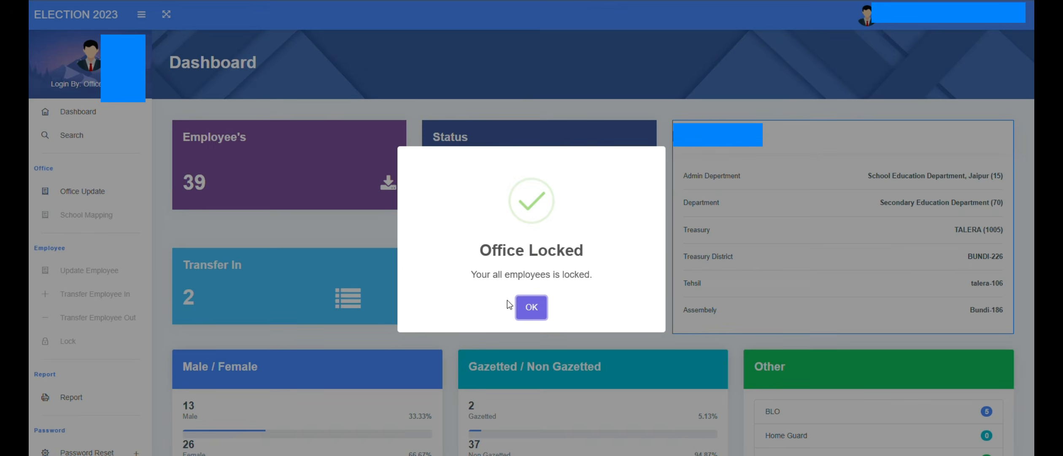
{"action": "left_click", "coordinate": [531, 306]}
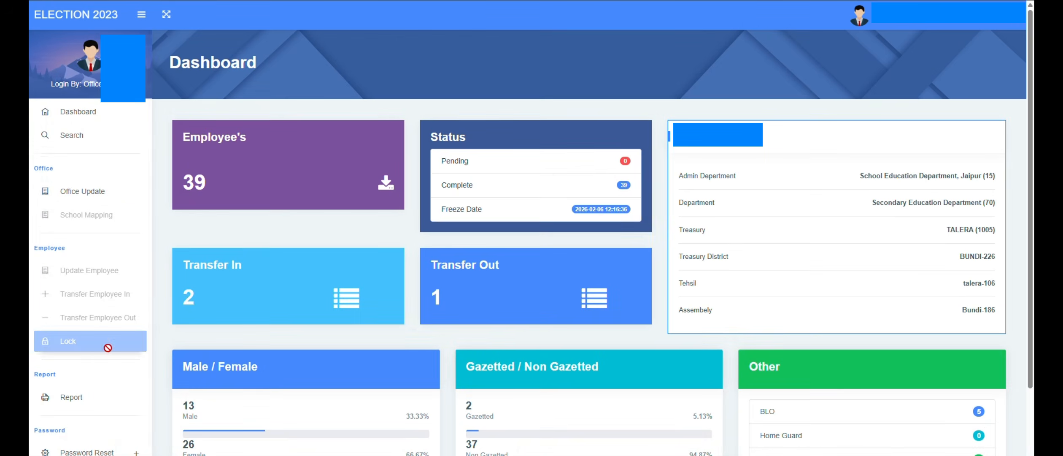
Look over the dashboard's employee summaries and log out of the office account
{"action": "scroll", "coordinate": [92, 372], "scroll_direction": "down", "scroll_amount": 1}
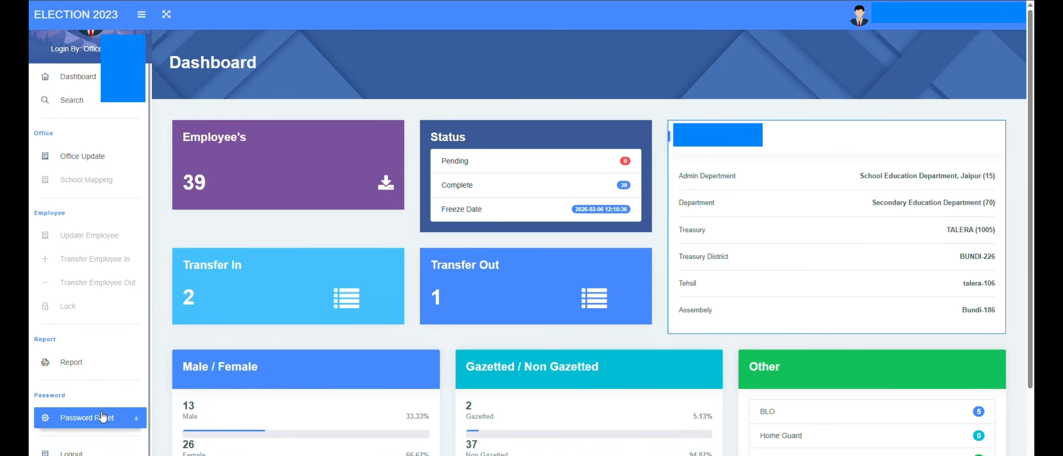
{"action": "scroll", "coordinate": [97, 397], "scroll_direction": "down", "scroll_amount": 2}
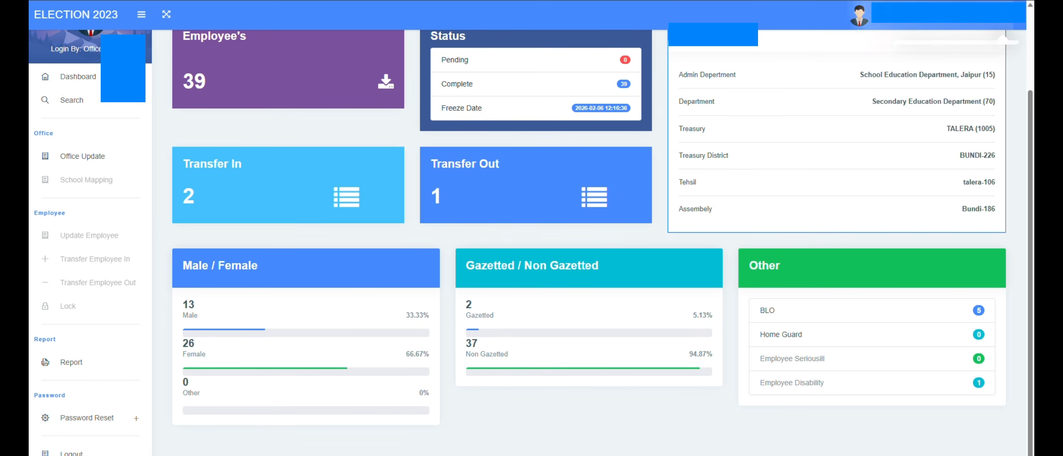
{"action": "left_click", "coordinate": [907, 16]}
{"action": "left_click", "coordinate": [915, 16]}
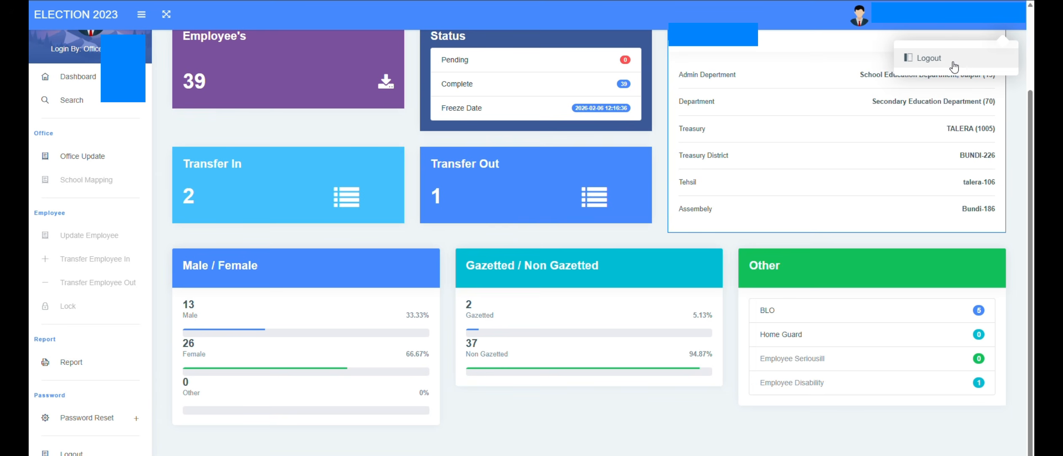
{"action": "left_click", "coordinate": [953, 63]}
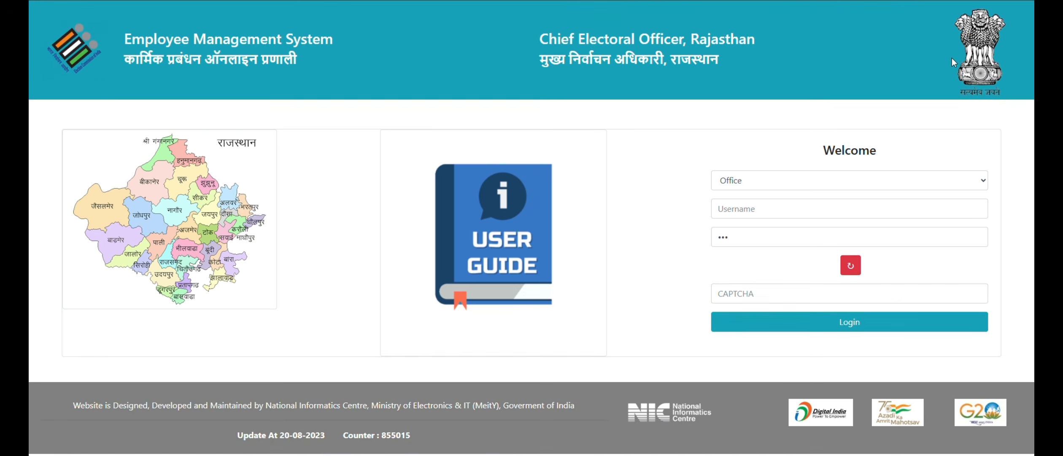